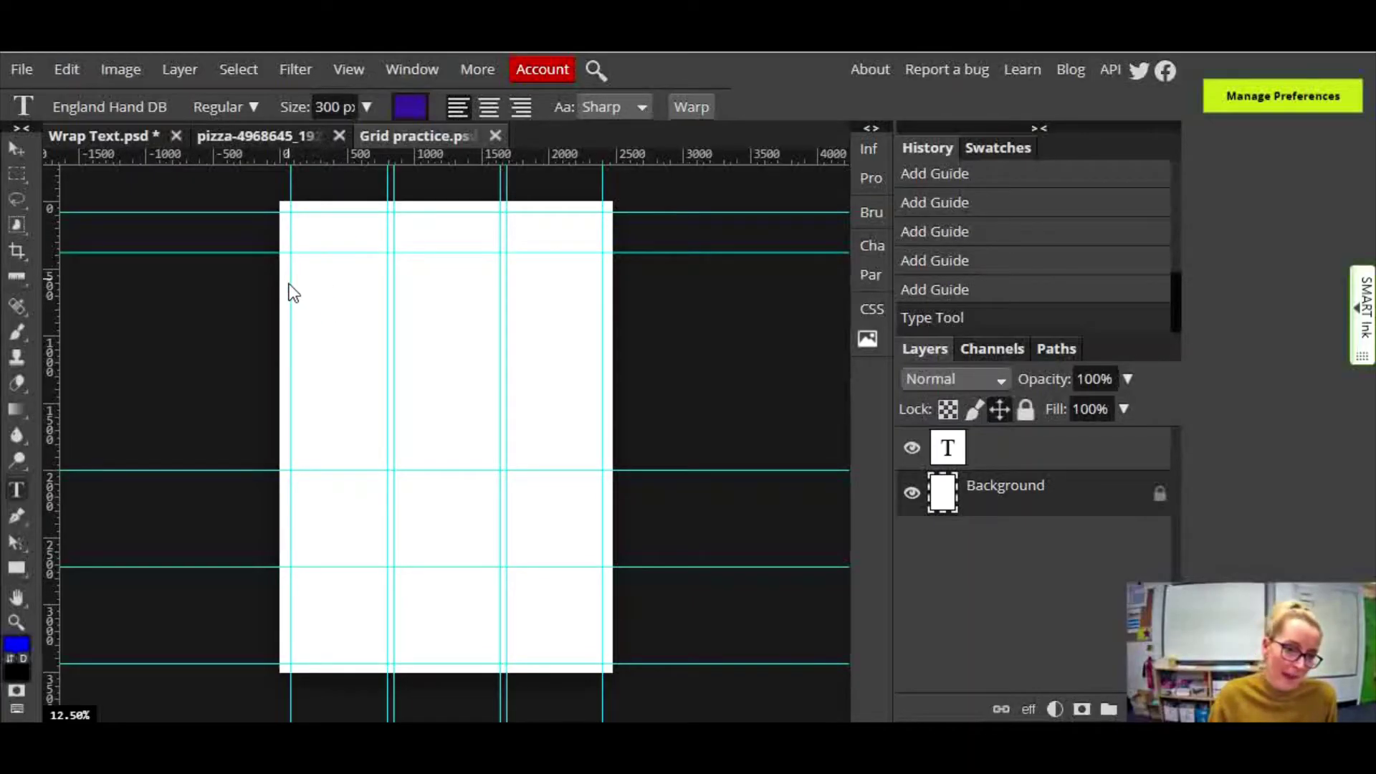
Zoom in on the page's top-left guide corner
left_click(306, 260)
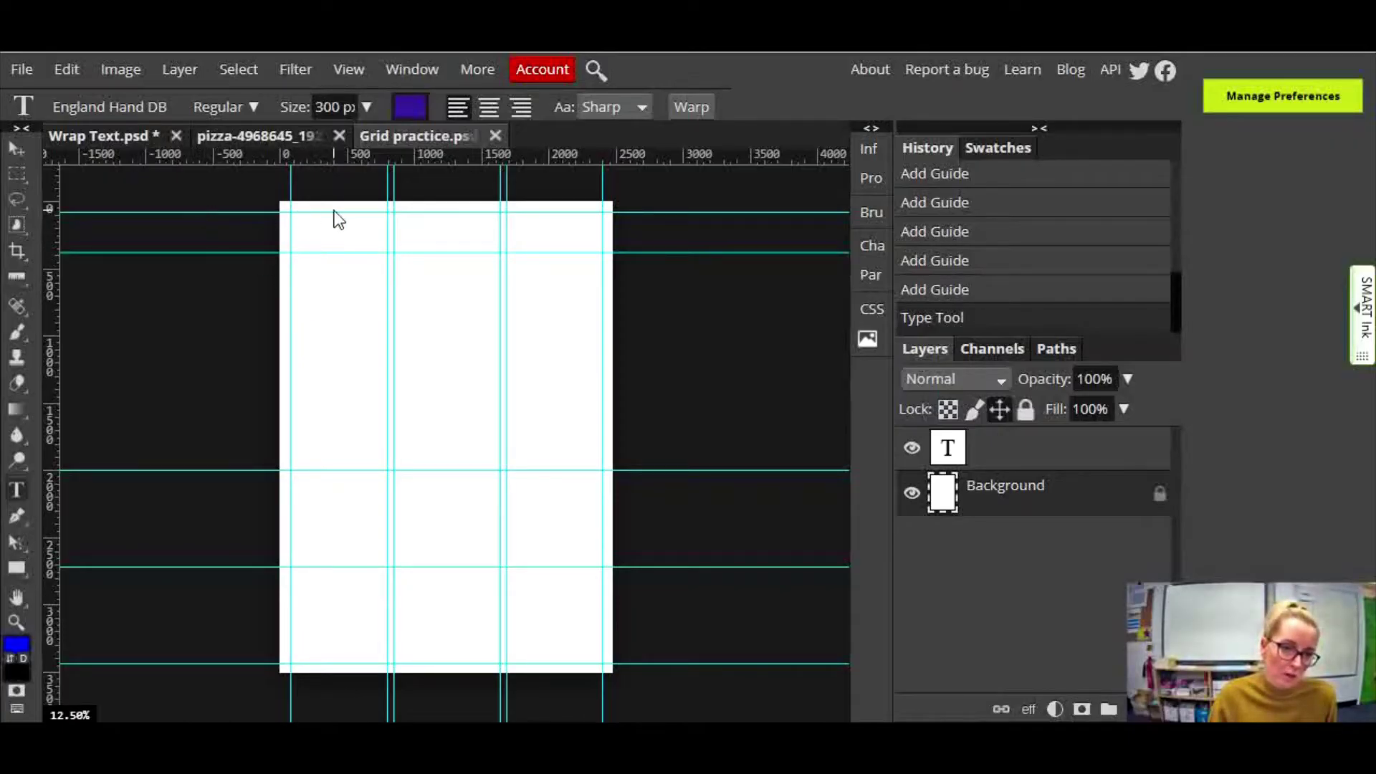
left_click(347, 68)
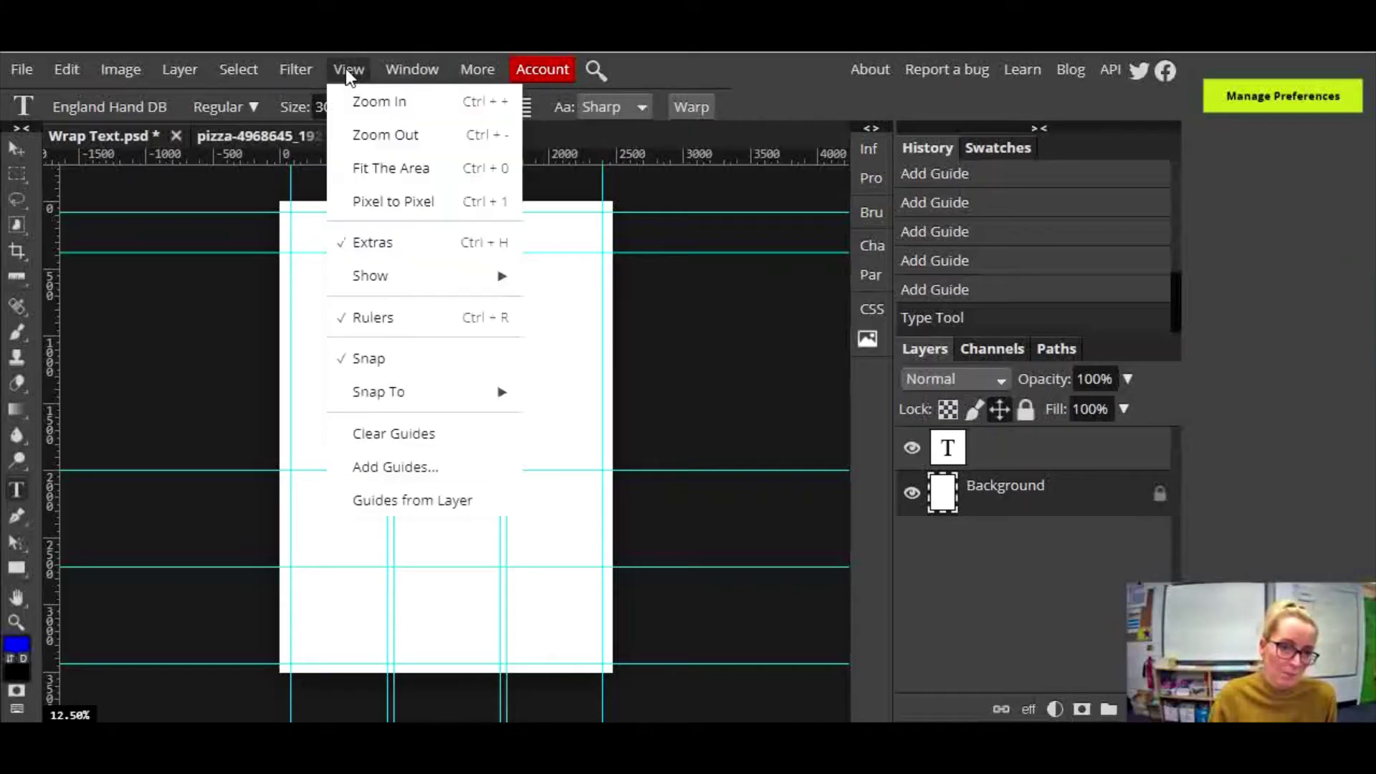
left_click(349, 69)
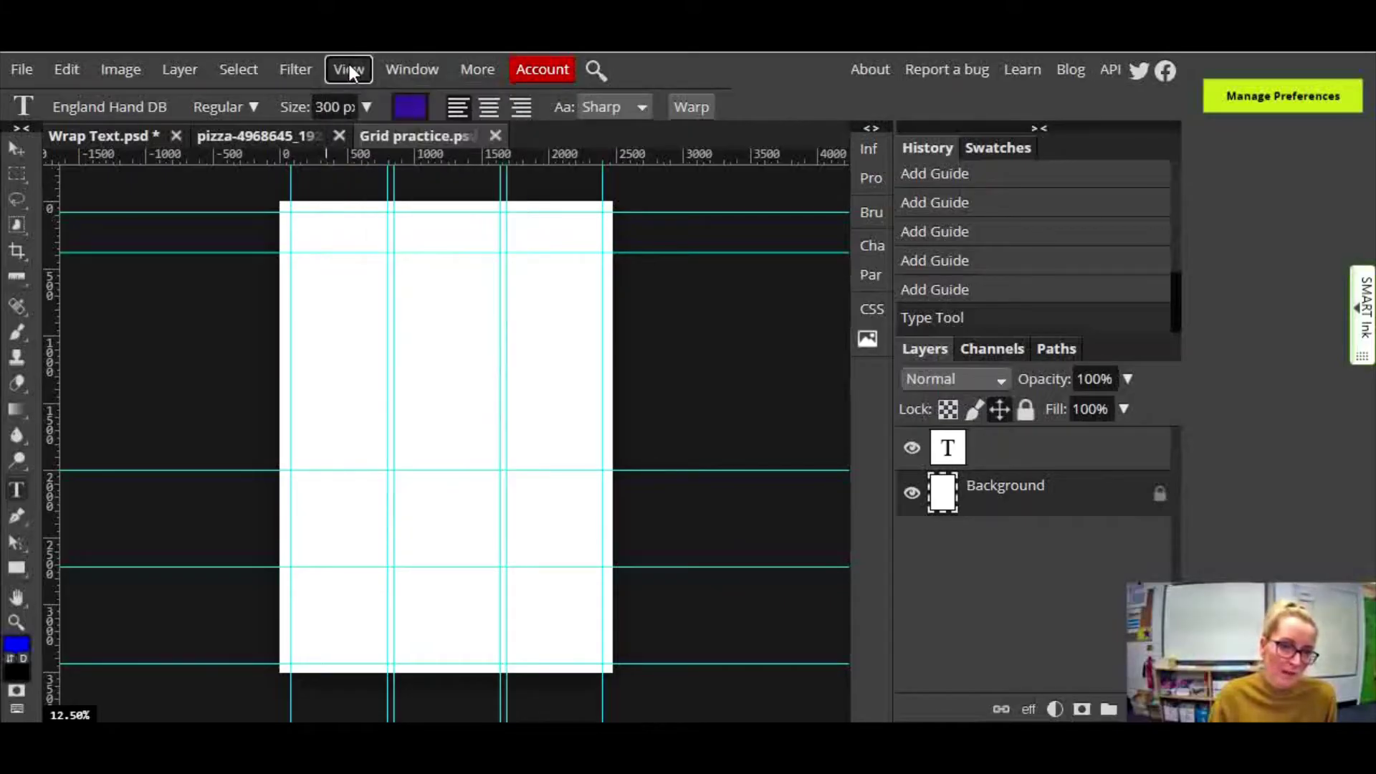
mouse_move(358, 156)
left_mouse_down()
mouse_move(324, 172)
mouse_move(335, 195)
mouse_move(334, 162)
mouse_move(347, 193)
mouse_move(340, 349)
mouse_move(335, 166)
left_mouse_up()
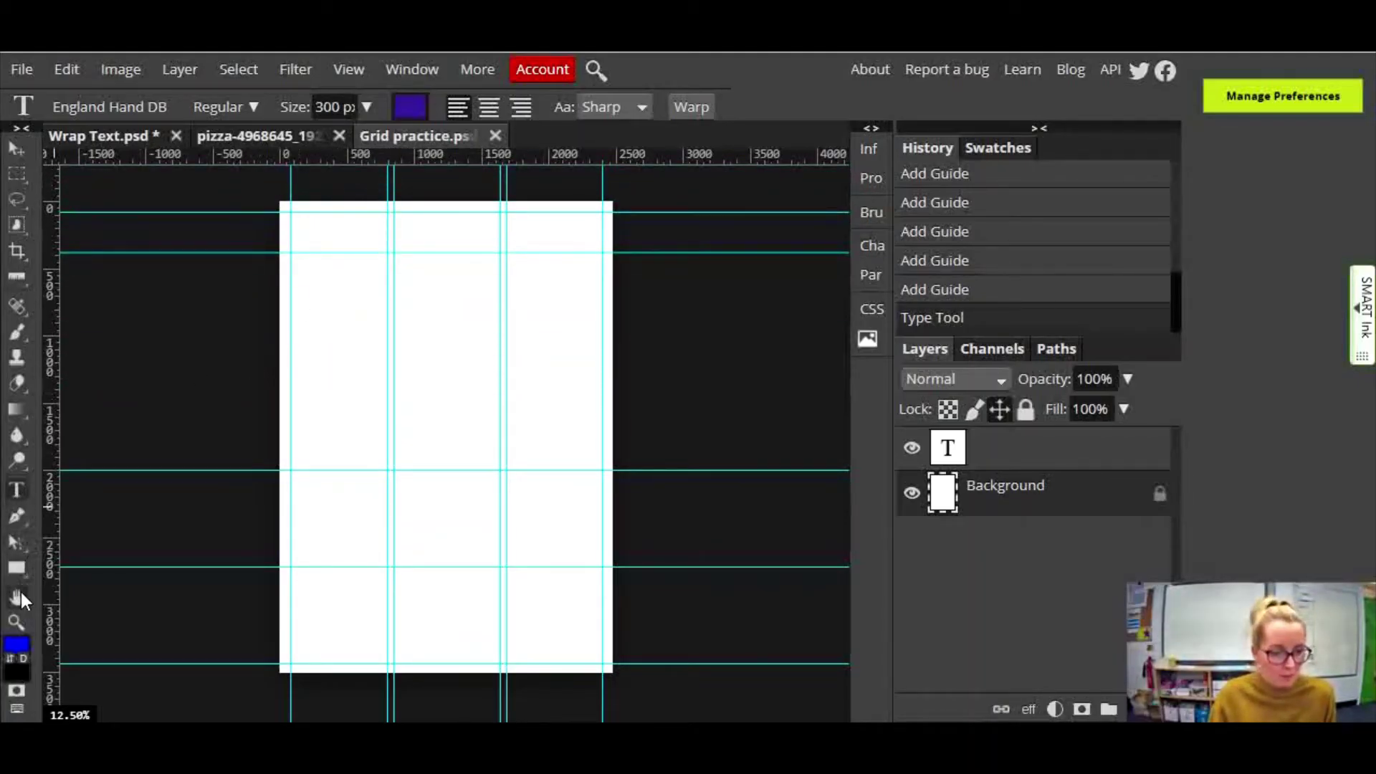
left_click(18, 627)
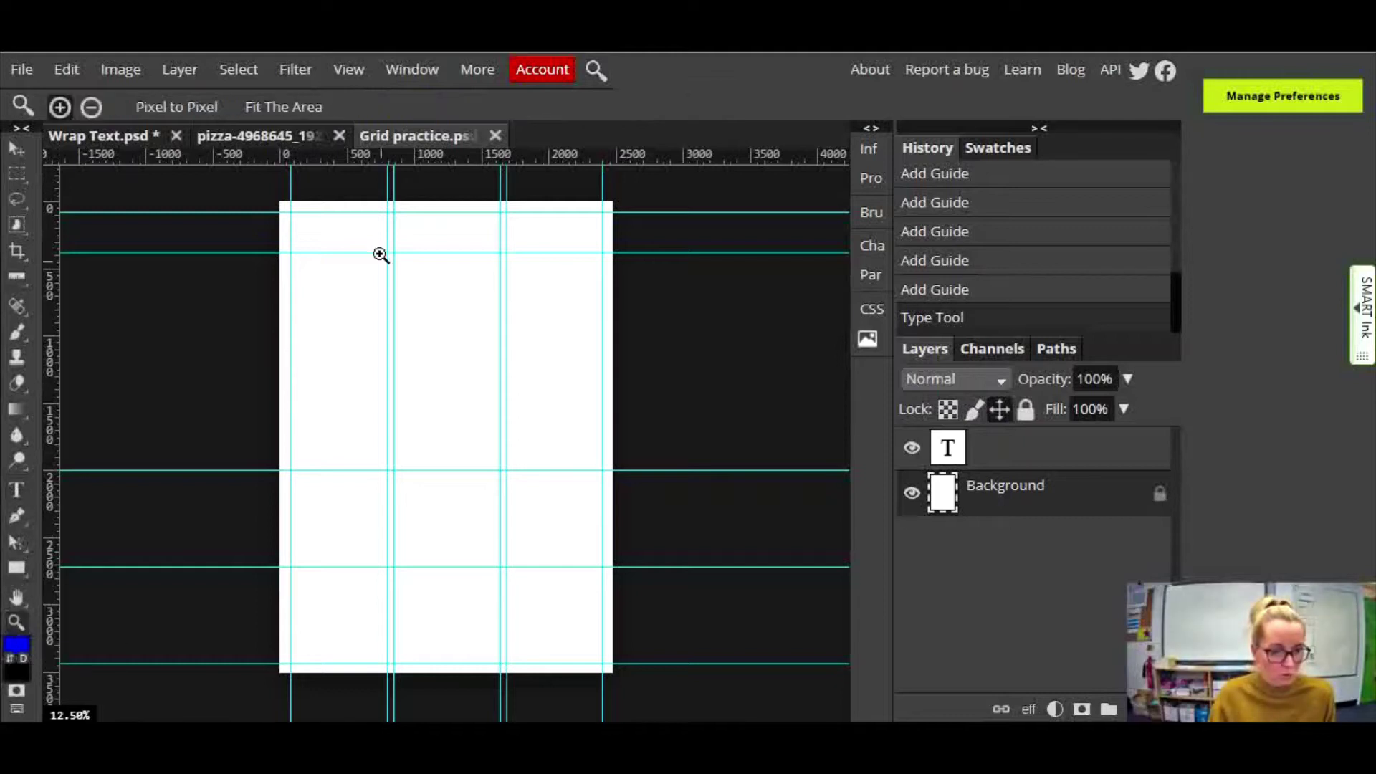
left_click(306, 259)
left_click(286, 251)
left_click(294, 267)
left_click(308, 287)
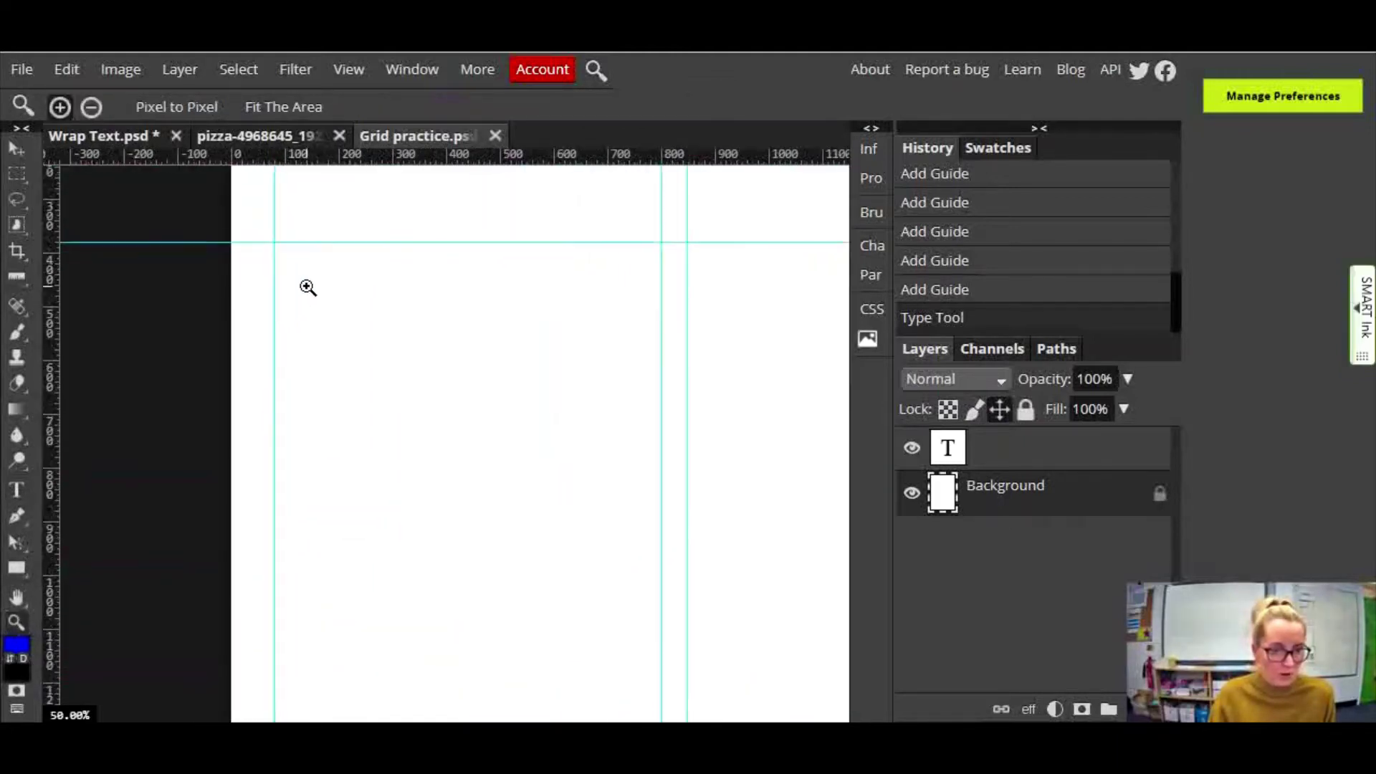
Draw a text box from the top-left guide intersection with the text size set to 50 px
left_click(22, 486)
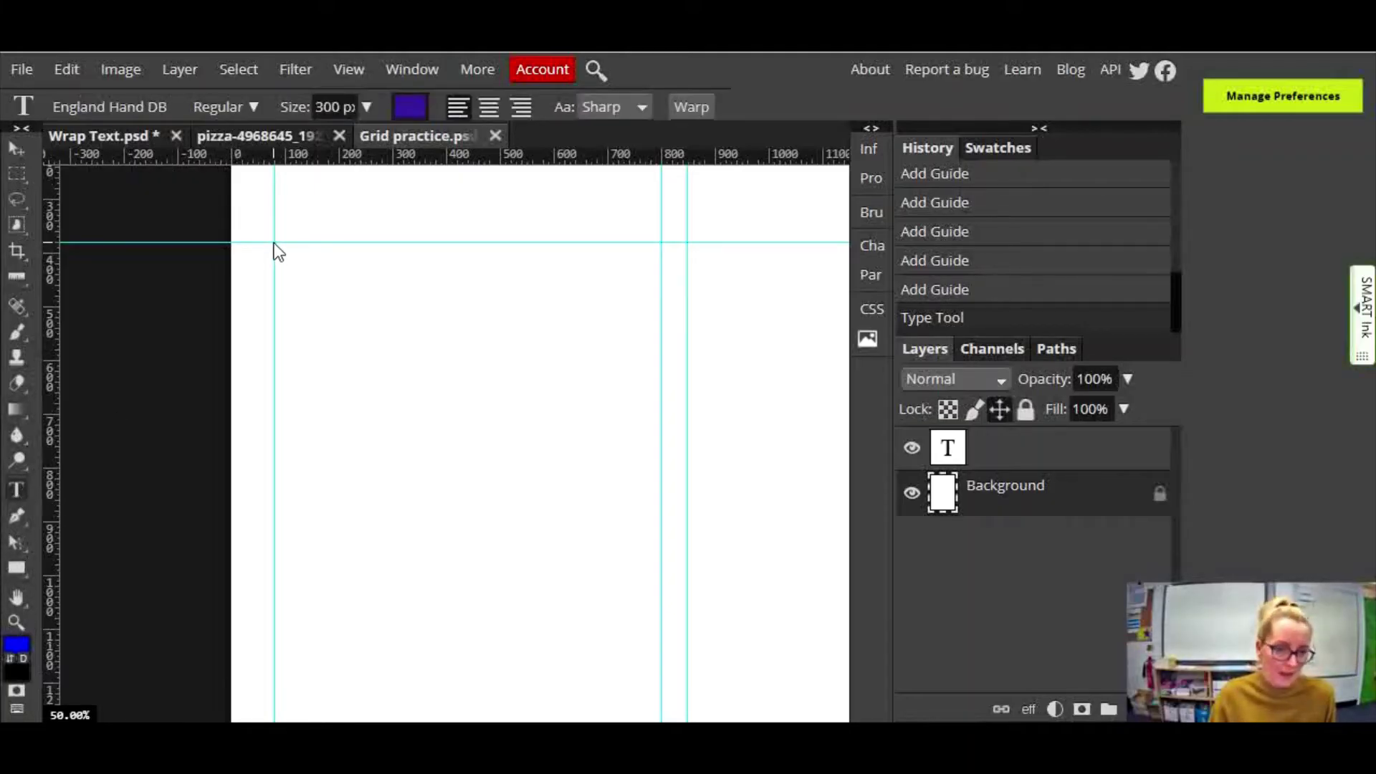
left_click_drag(275, 243, 391, 406)
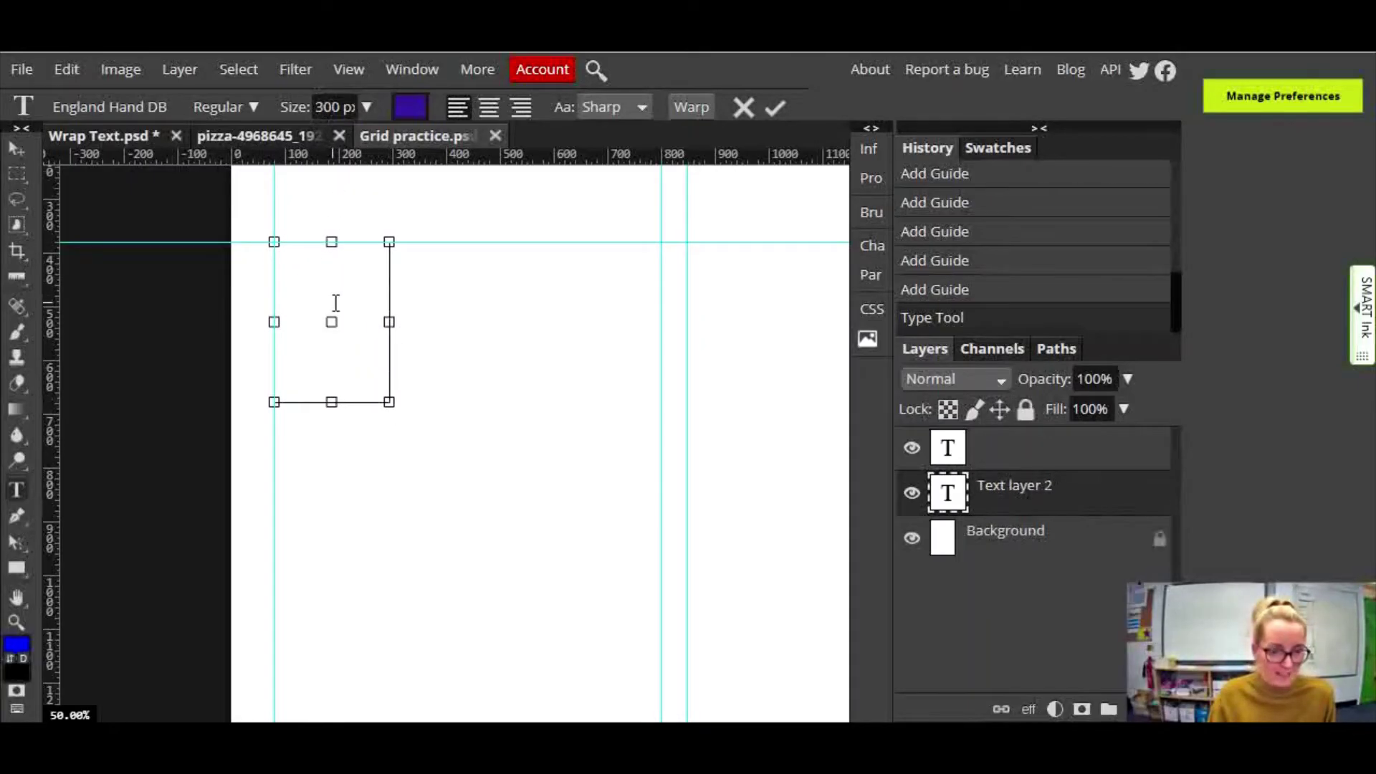
left_click(331, 107)
key("BackSpace")
type("1")
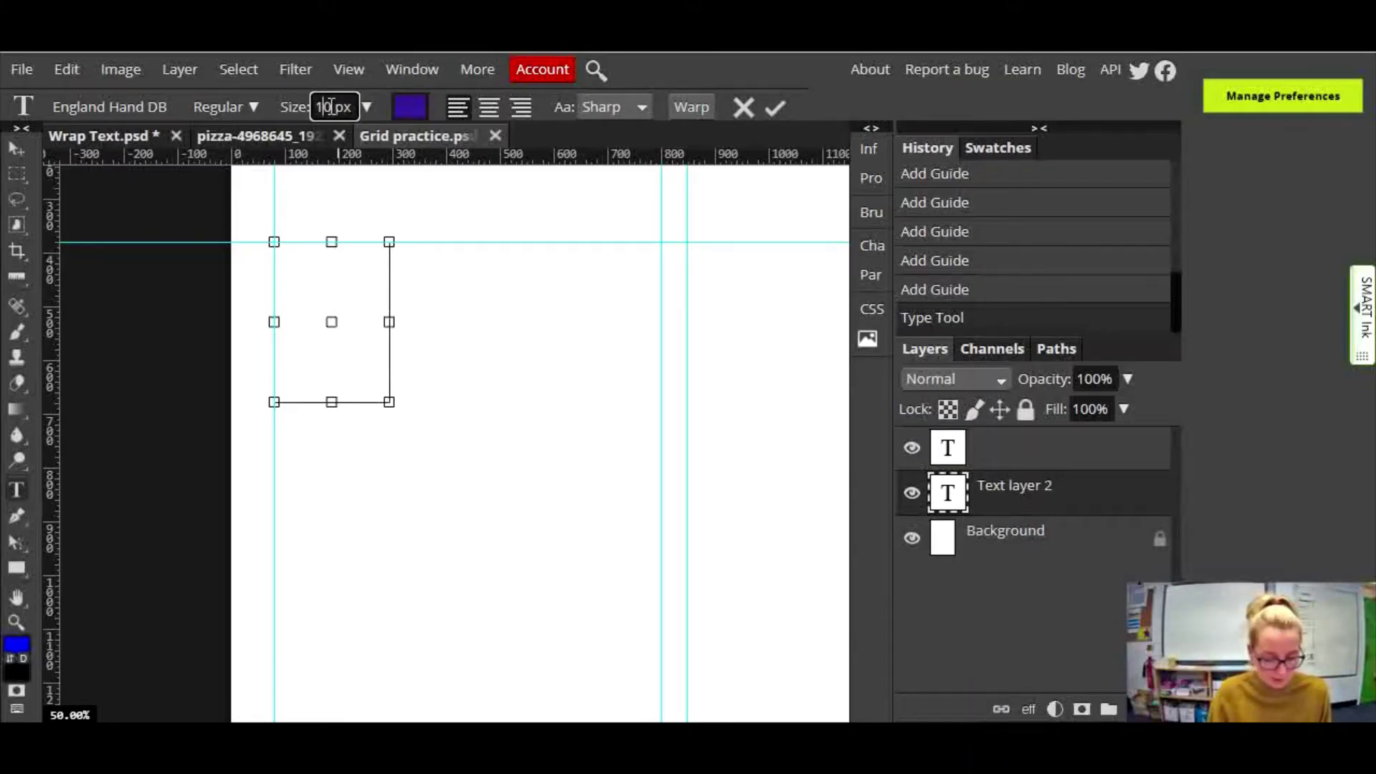
key("BackSpace")
type("50")
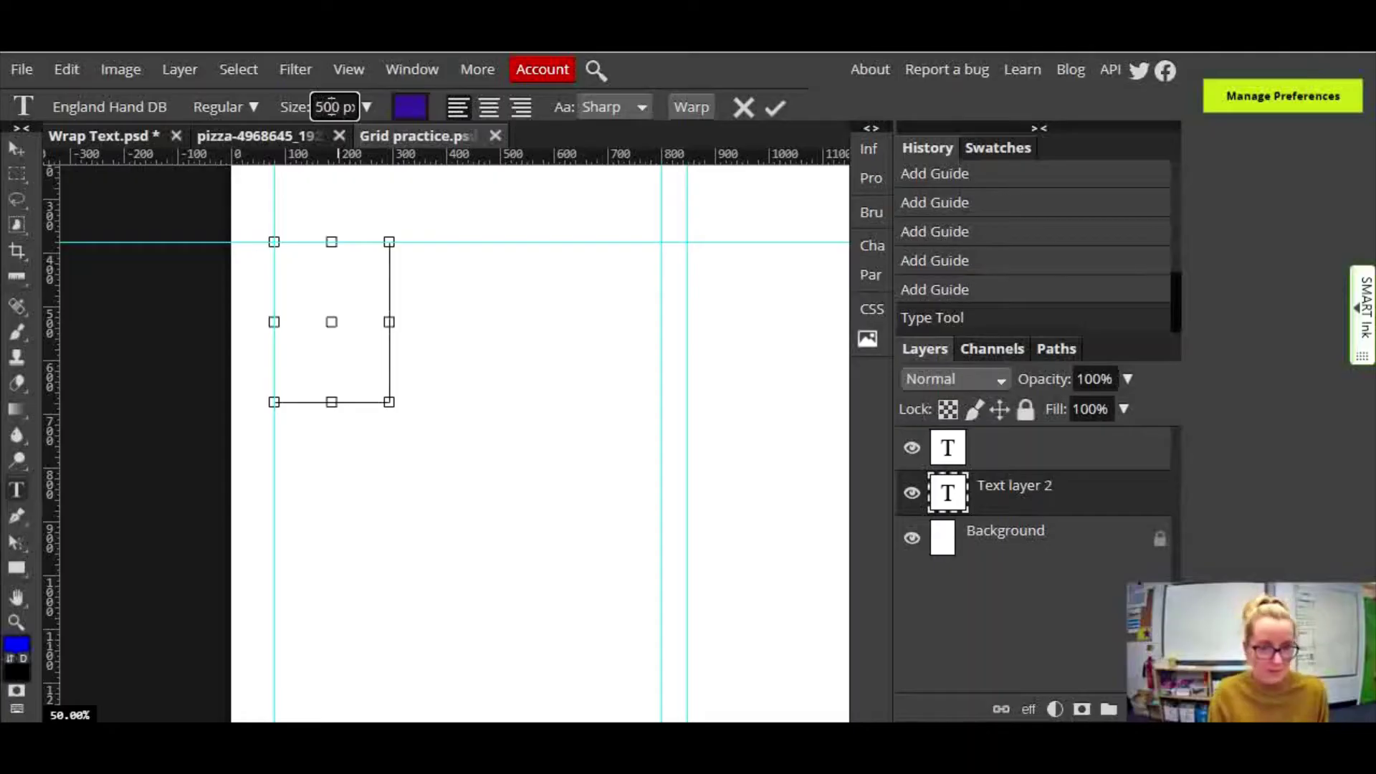
key("Delete")
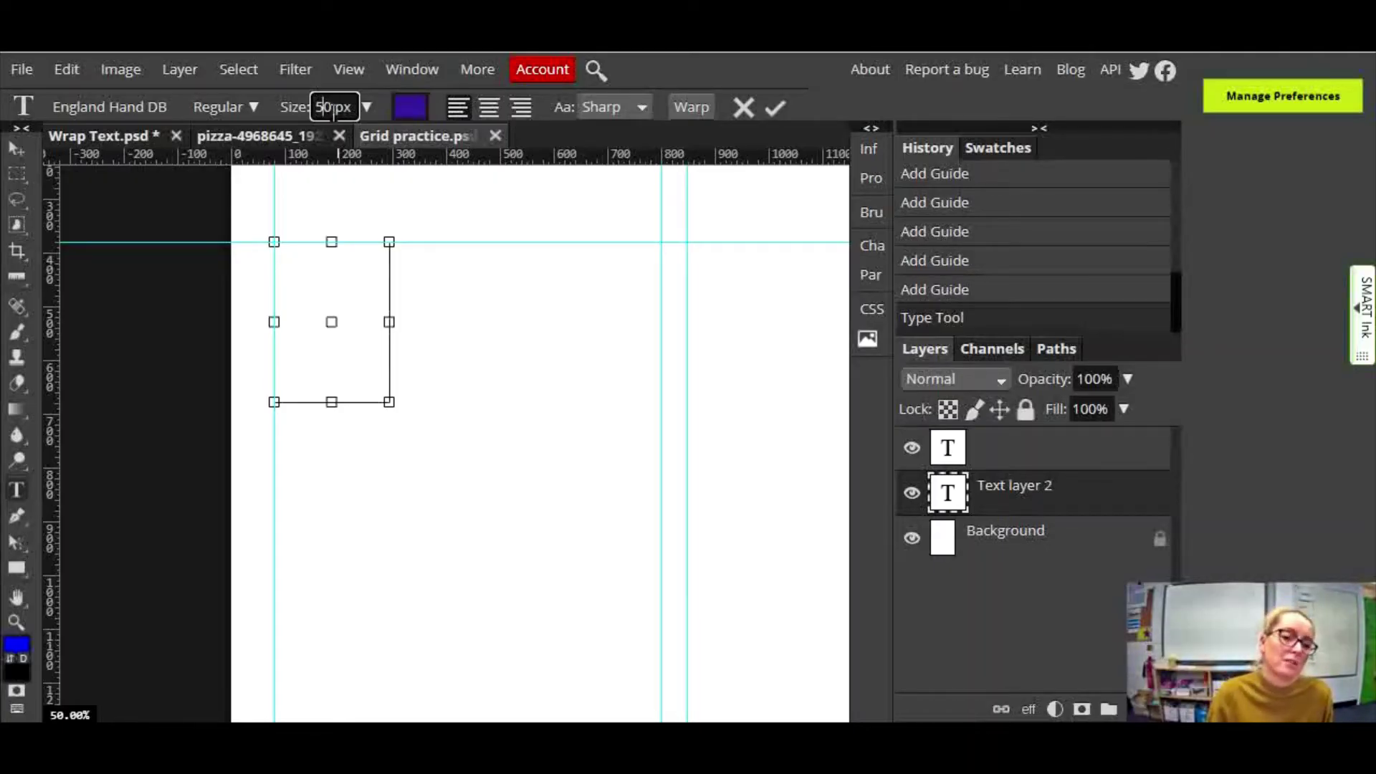
left_click(298, 295)
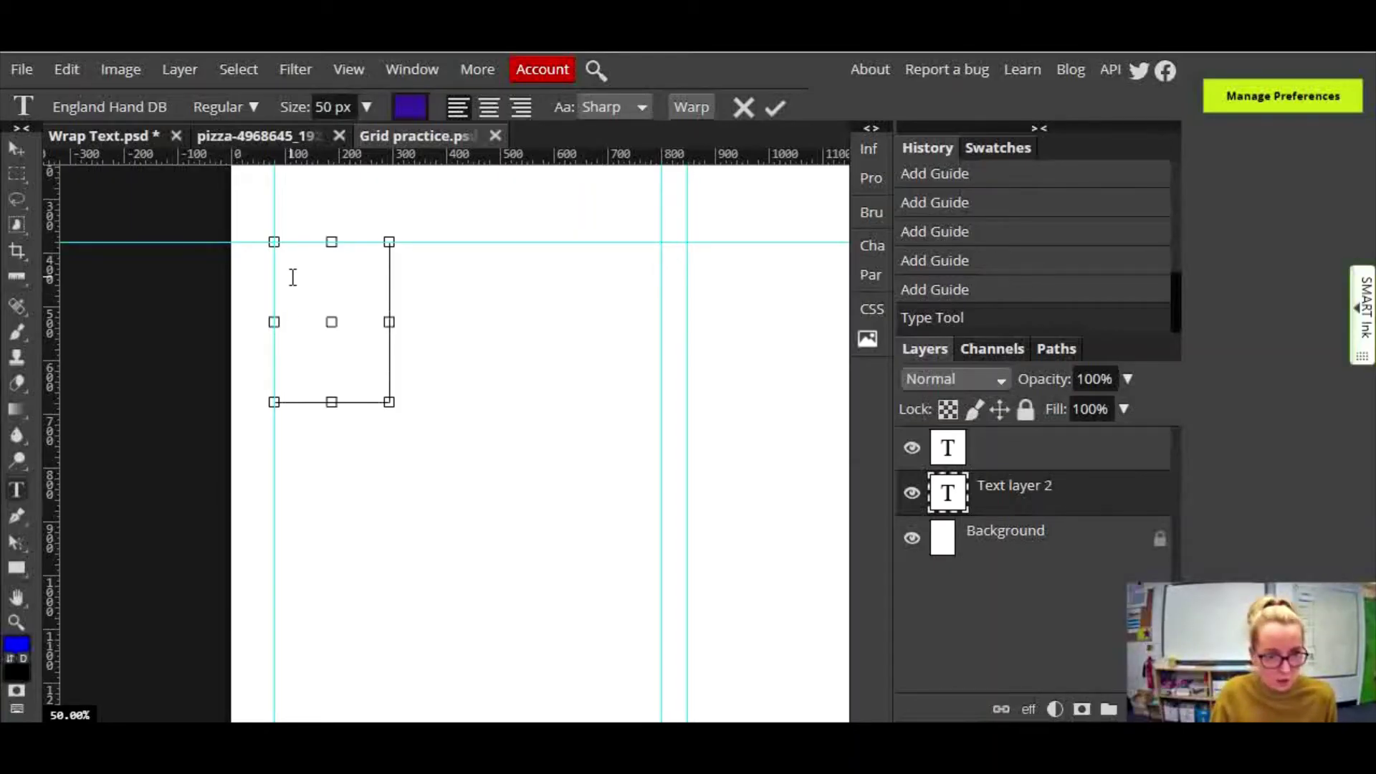
Type FIRST, enlarge it to 300 px, then replace it with the letter L
type("FIRST")
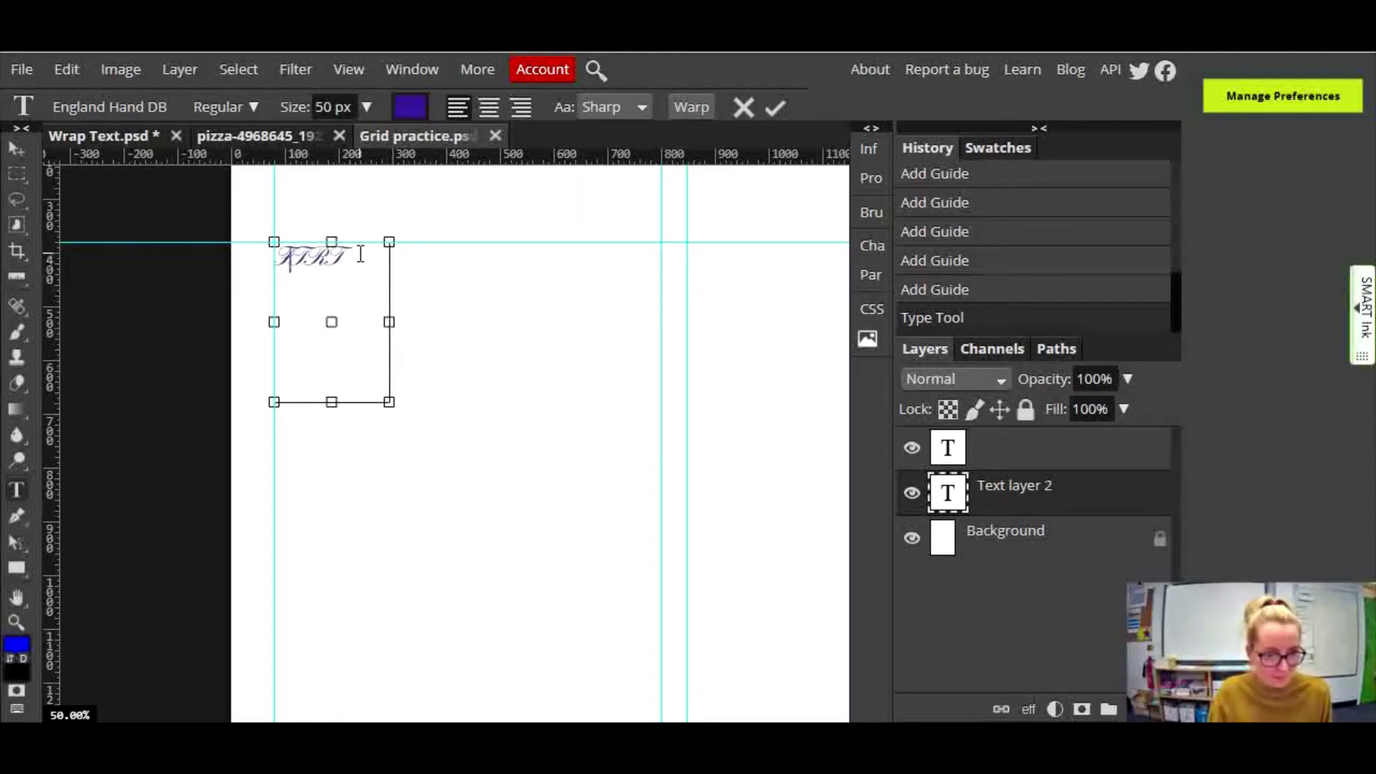
left_click_drag(357, 259, 313, 144)
double_click(326, 106)
type("300")
key("Return")
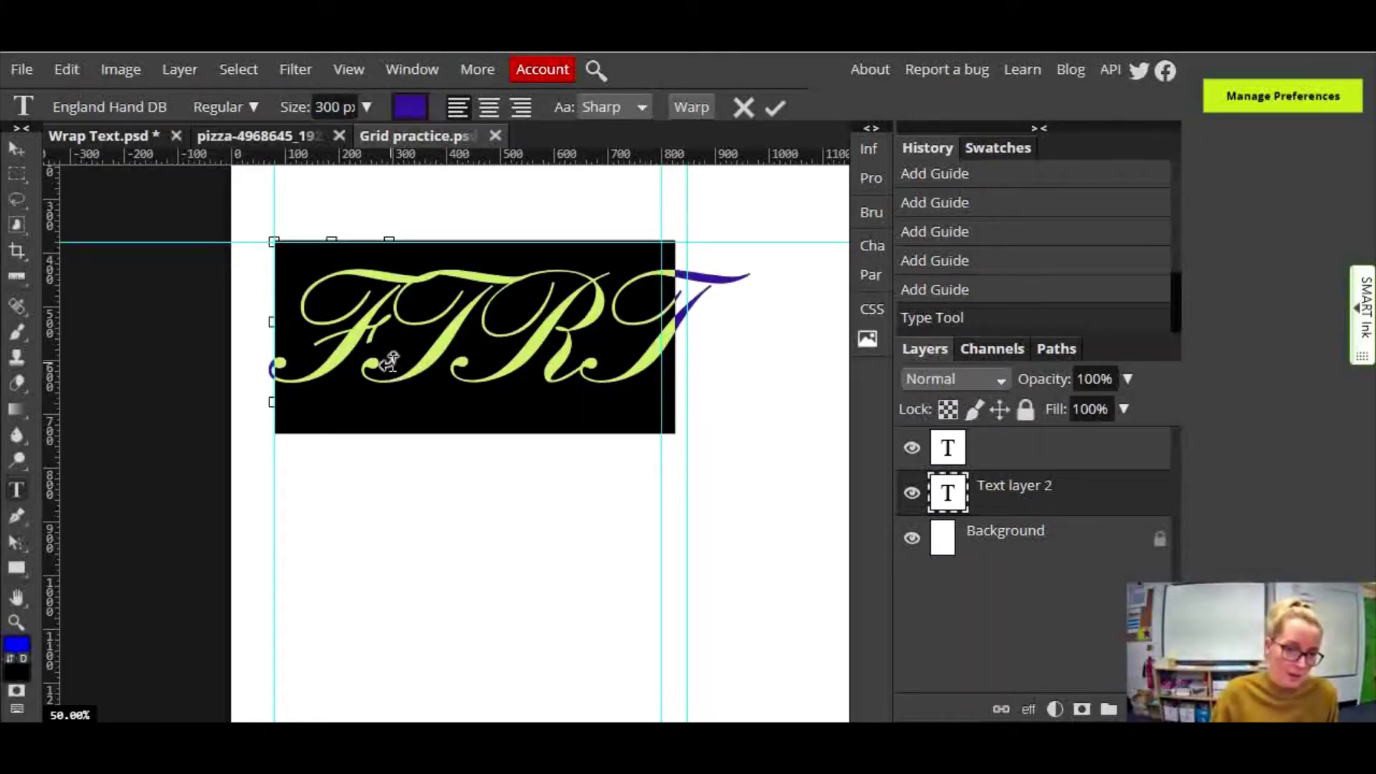
left_click(369, 341)
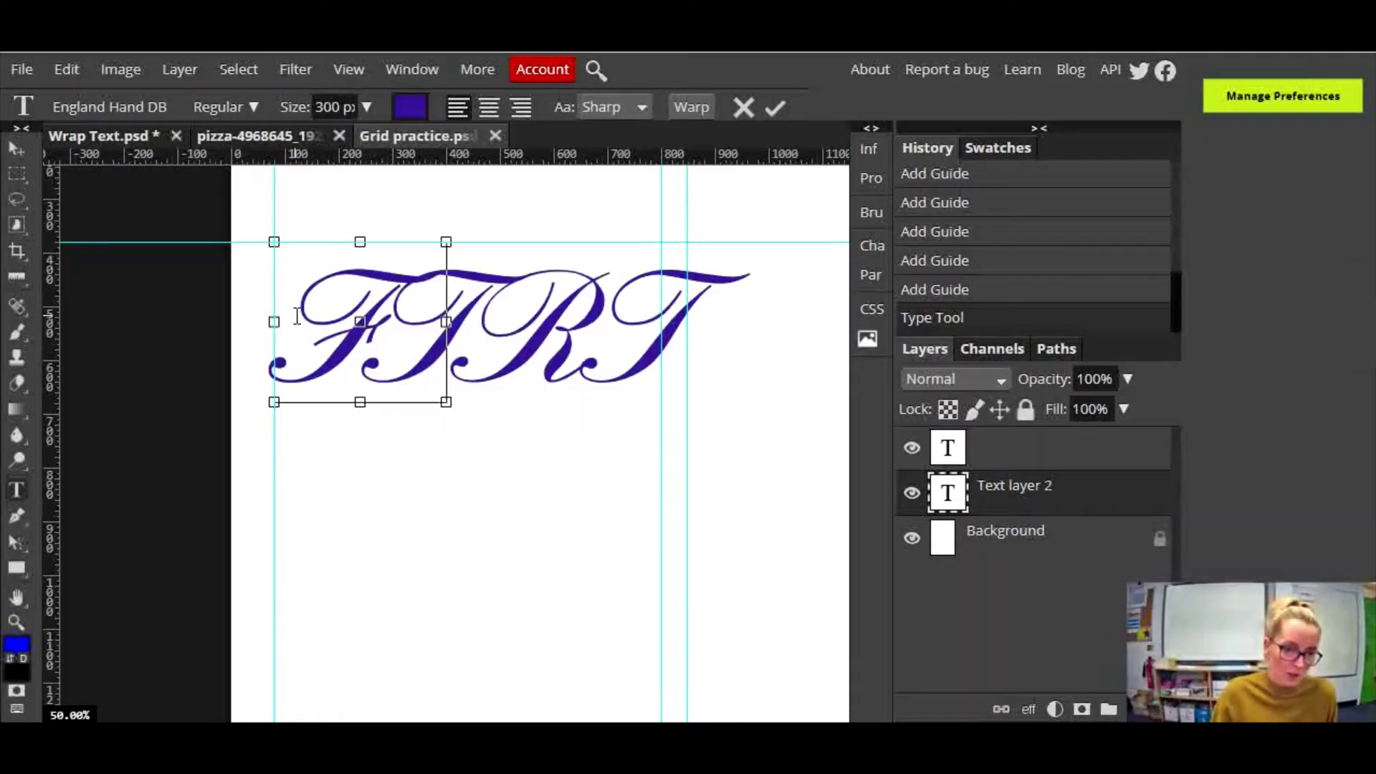
type("L")
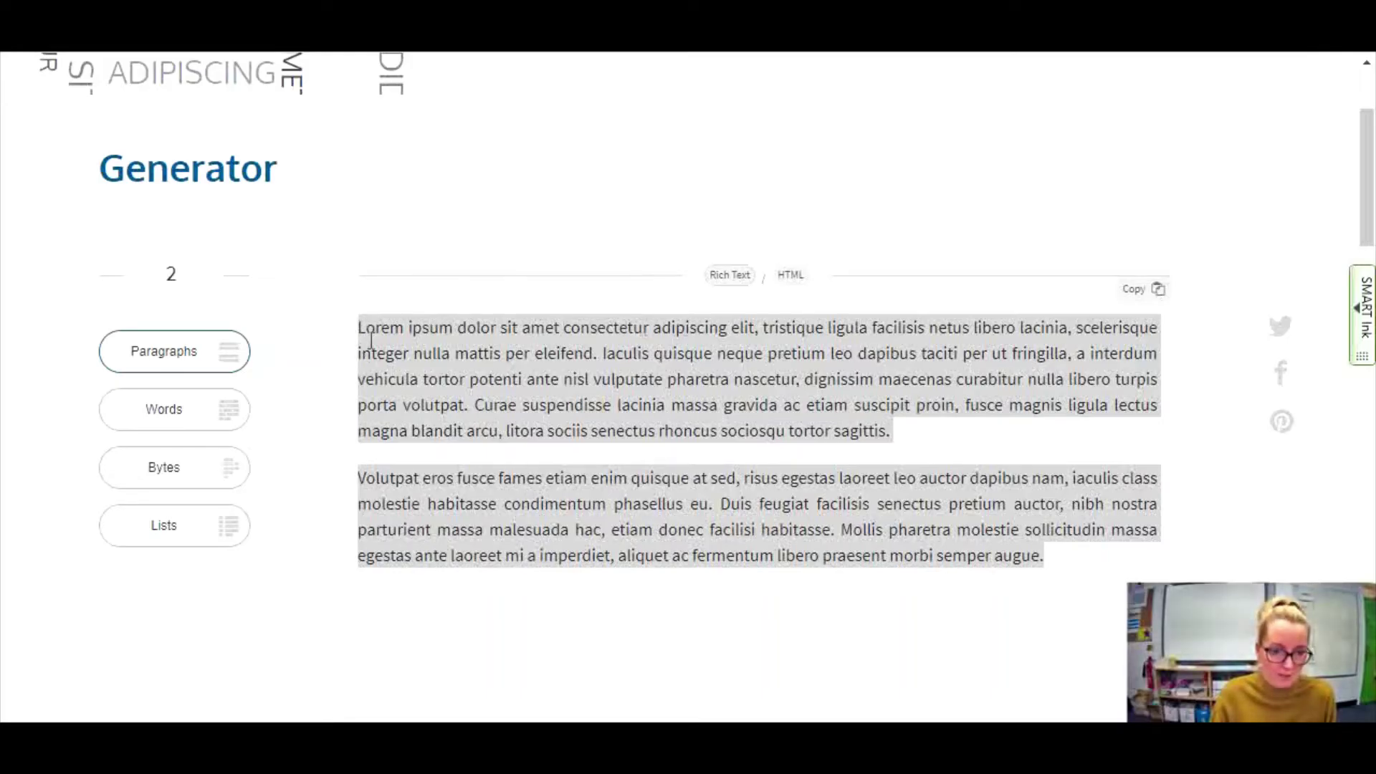
Select and copy both lorem ipsum paragraphs, then return to Photopea
left_click(358, 331)
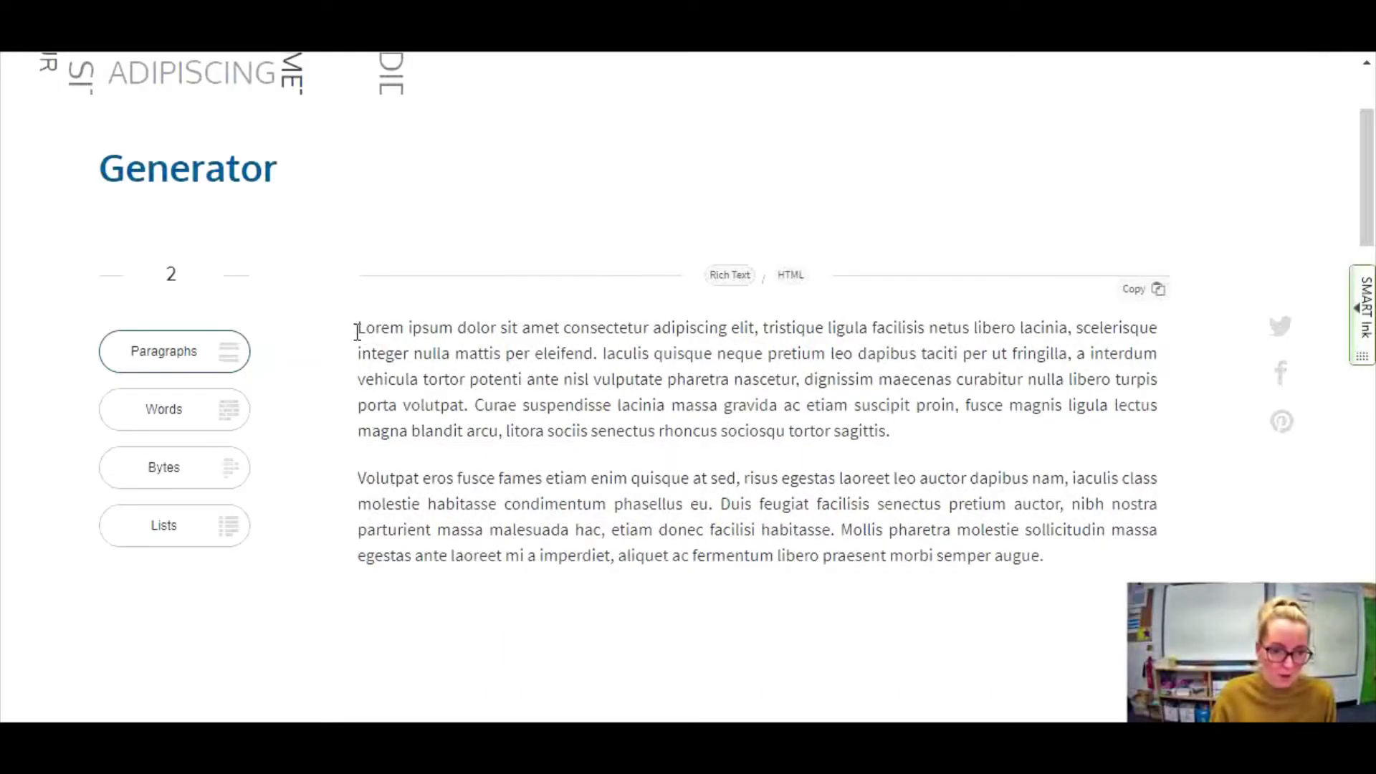
left_click_drag(359, 329, 1130, 556)
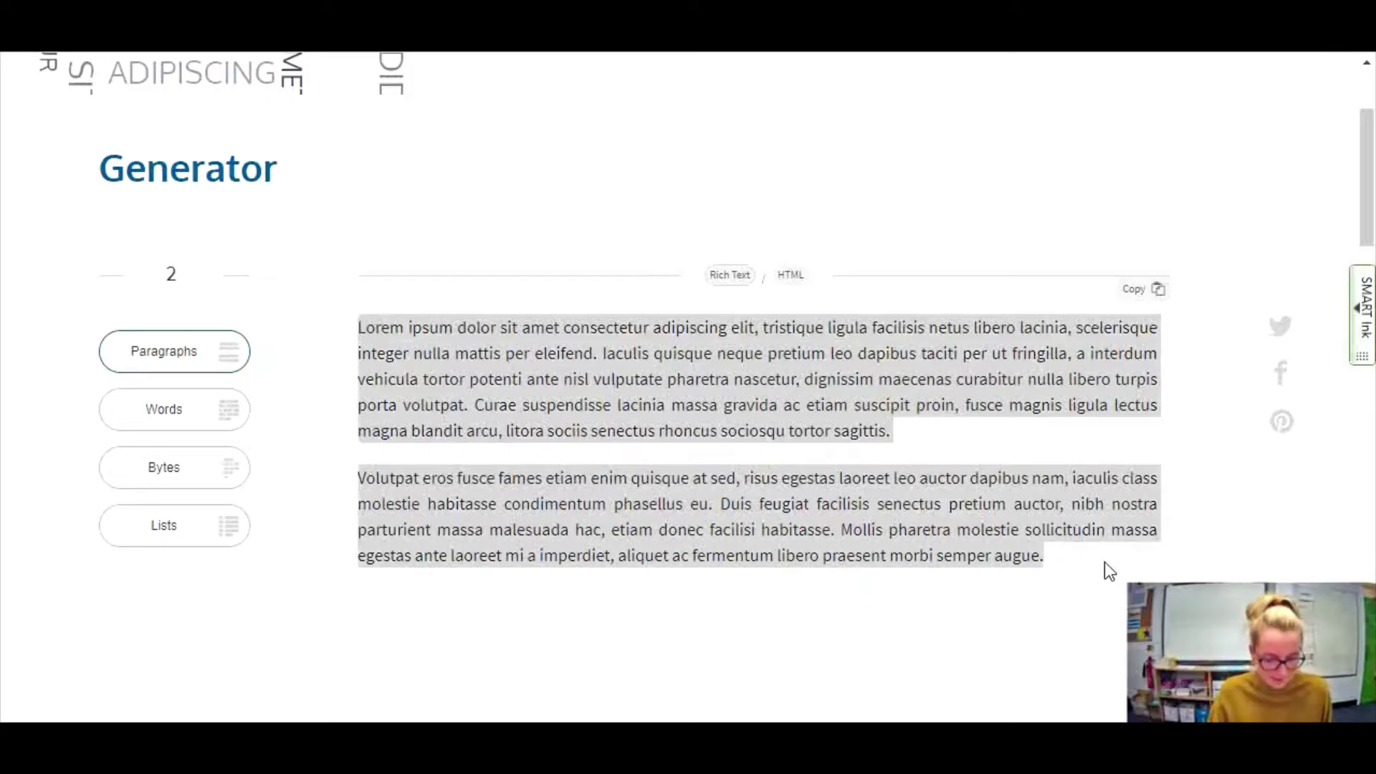
key("alt+Tab")
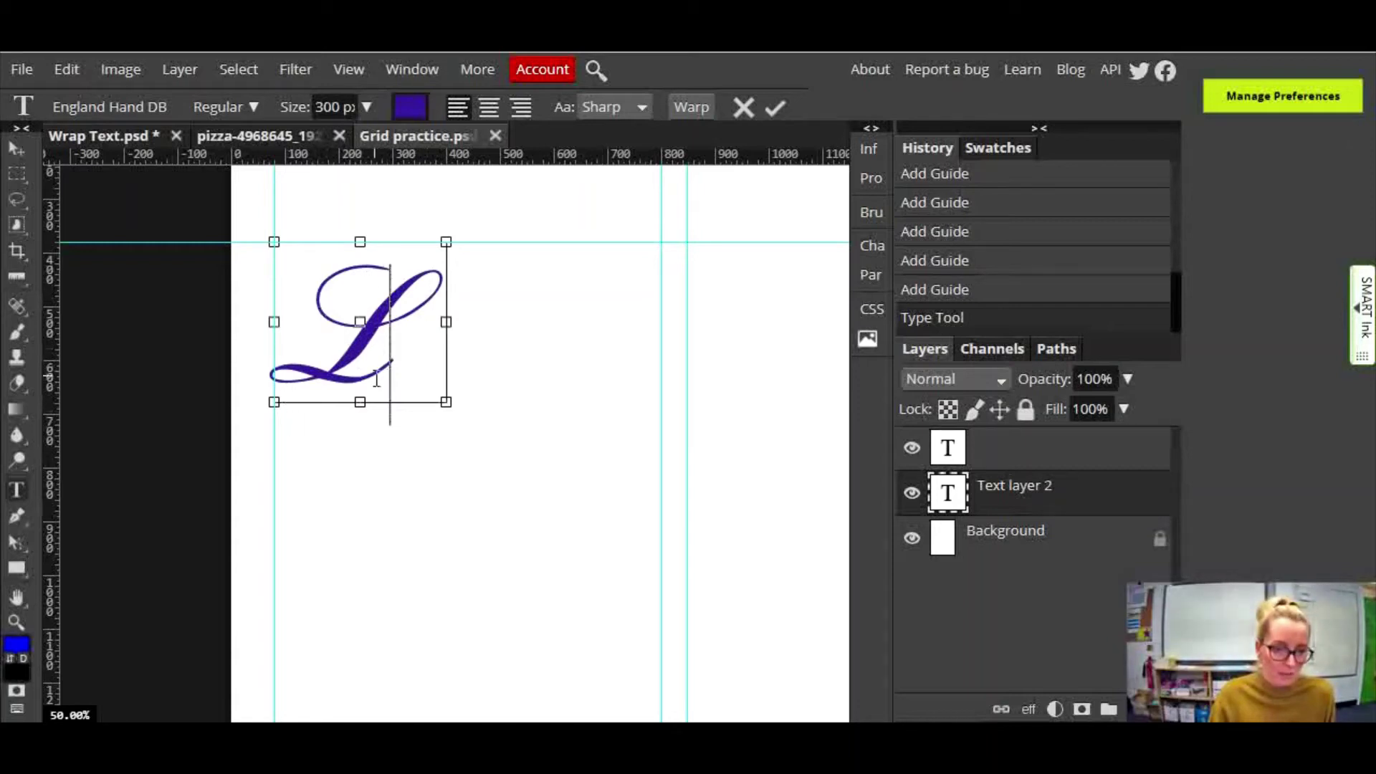
Recolour the script L pure red (ff0000), replacing an earlier crimson choice
left_click_drag(402, 362, 326, 357)
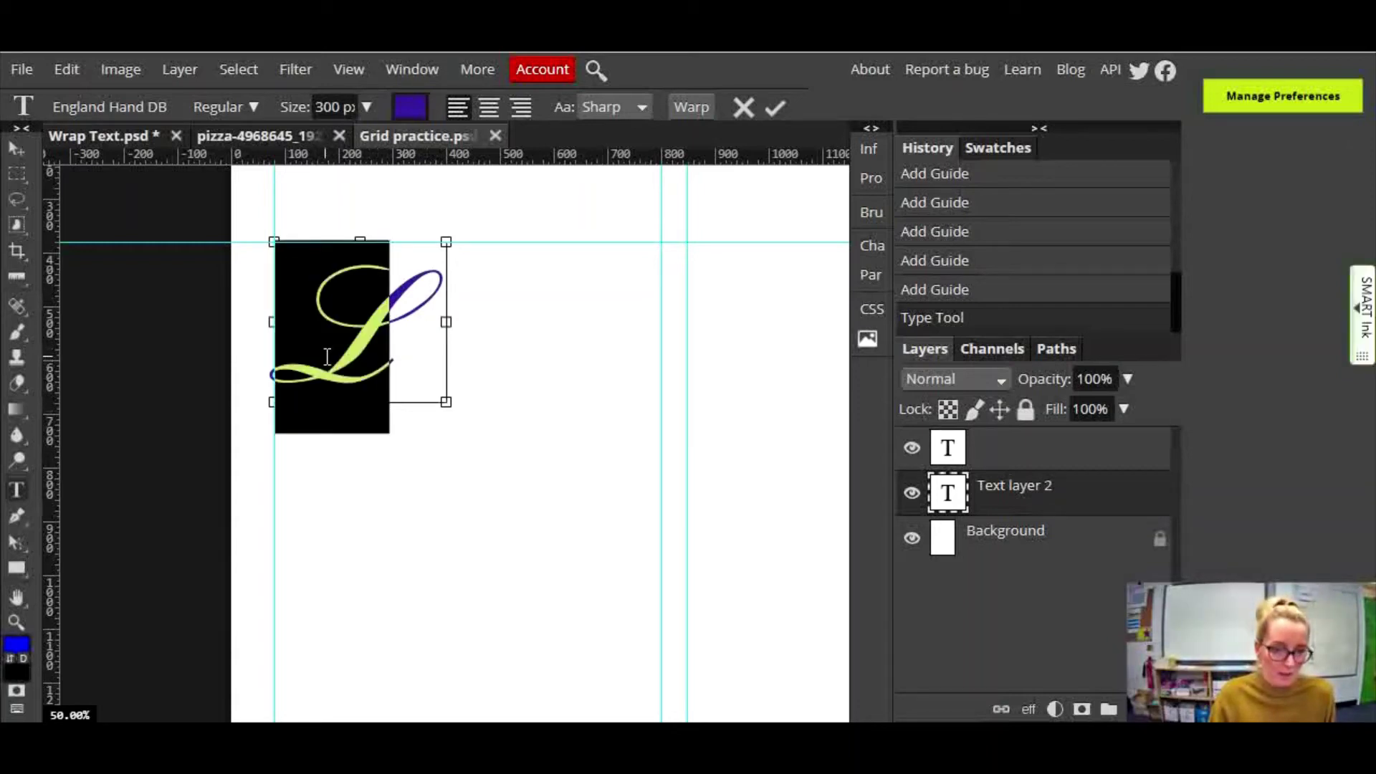
left_click(410, 107)
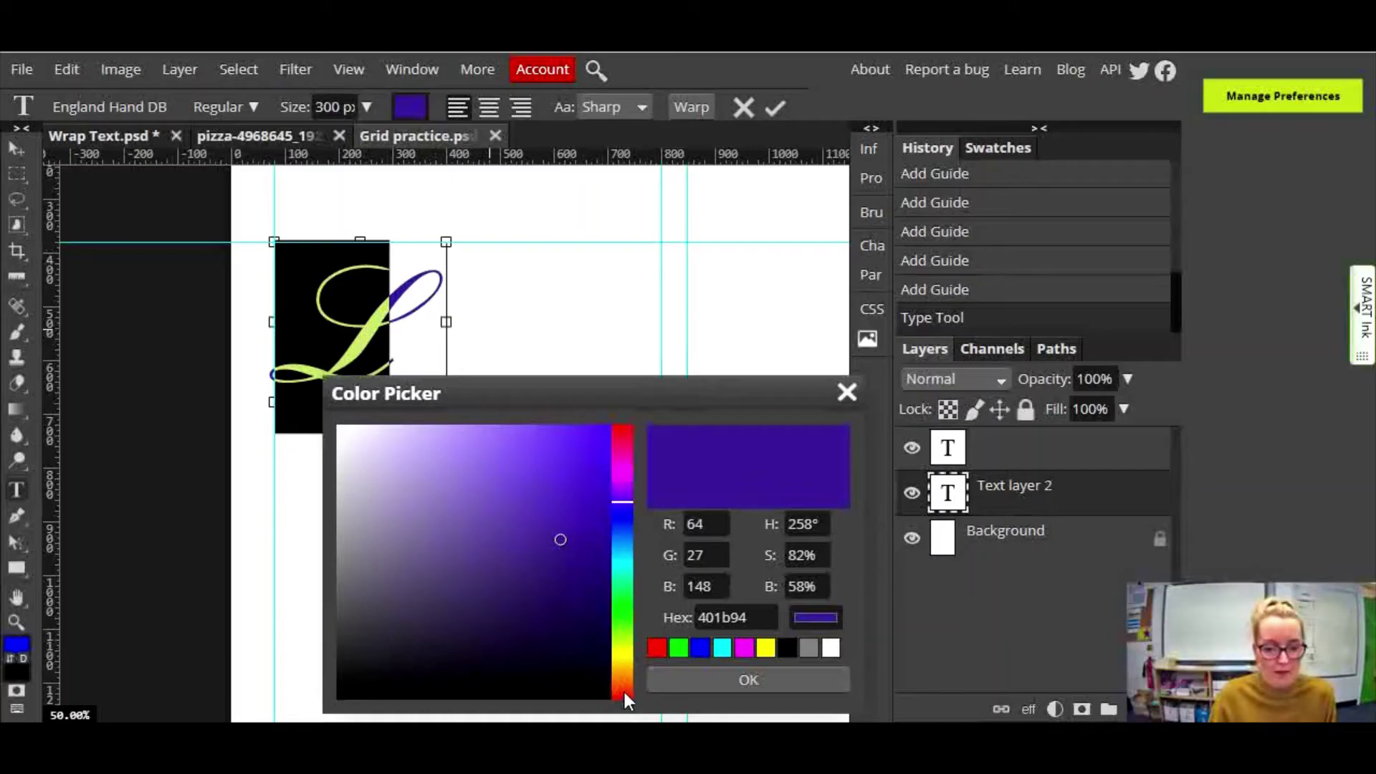
left_click(626, 431)
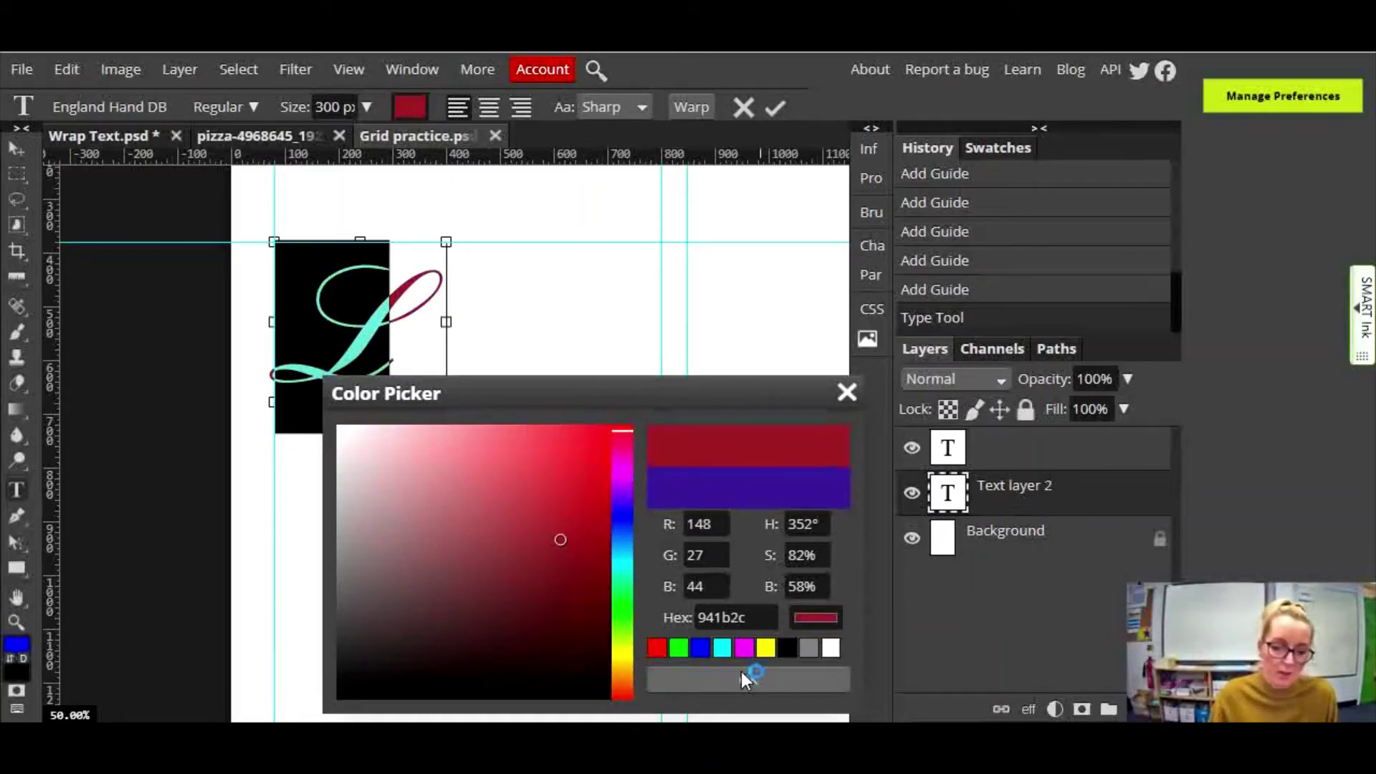
left_click(743, 678)
left_click(415, 354)
left_click_drag(414, 354, 313, 346)
left_click(409, 109)
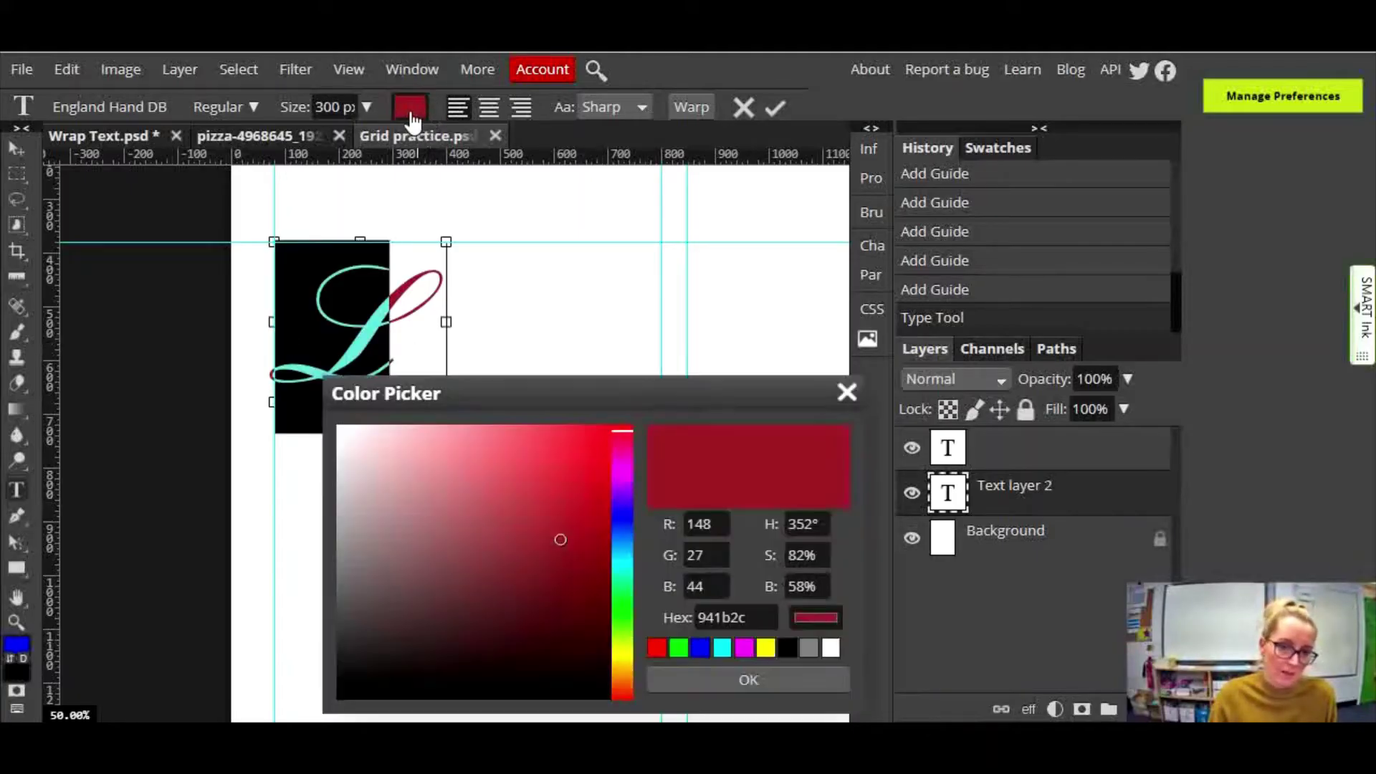
left_click(664, 654)
left_click(691, 678)
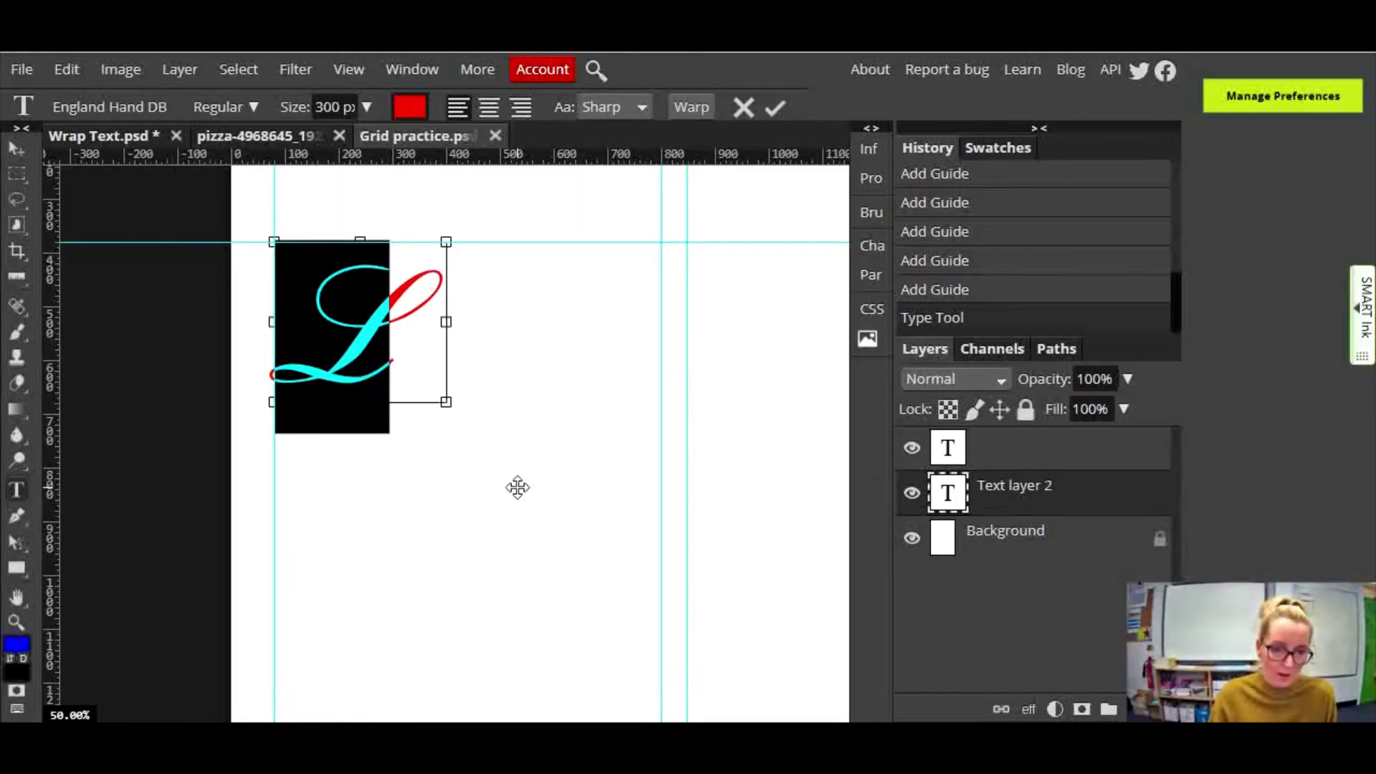
left_click(414, 354)
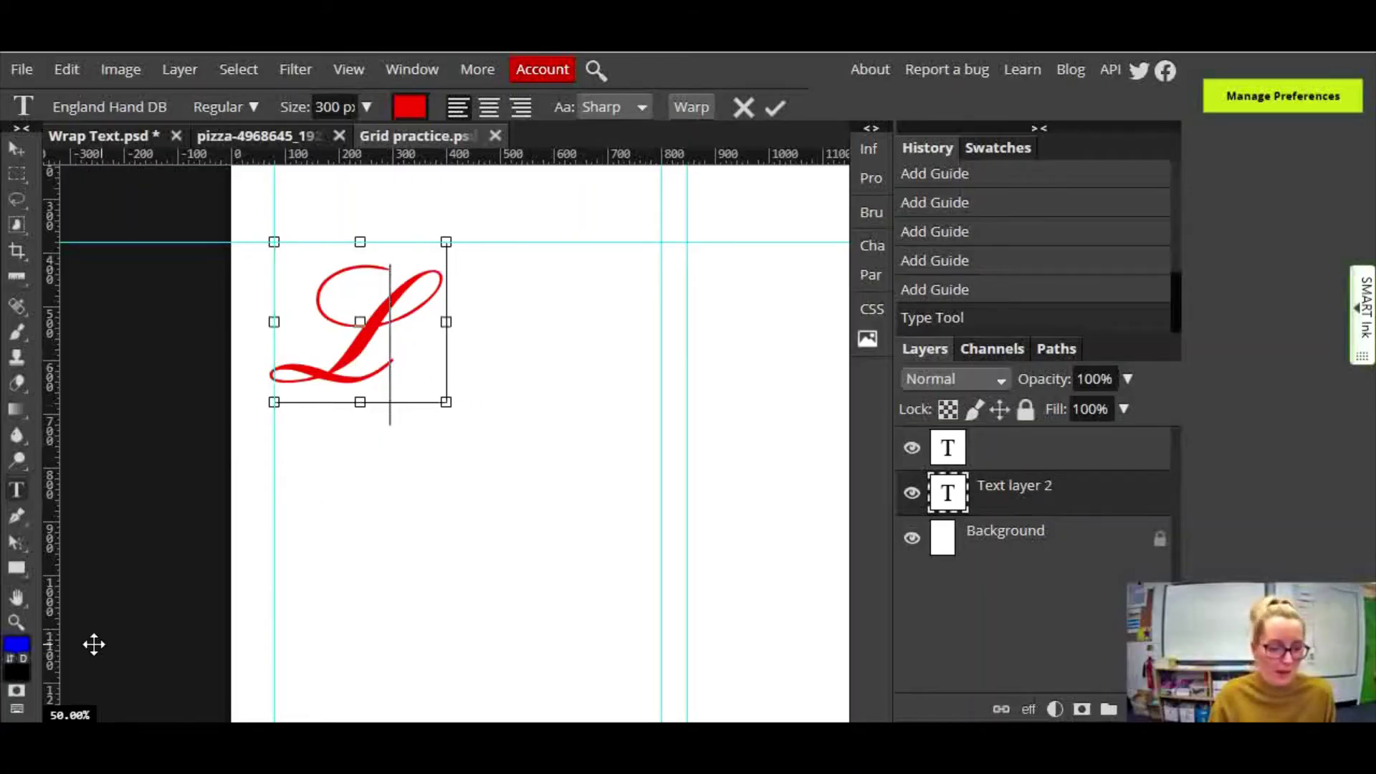
left_click(17, 621)
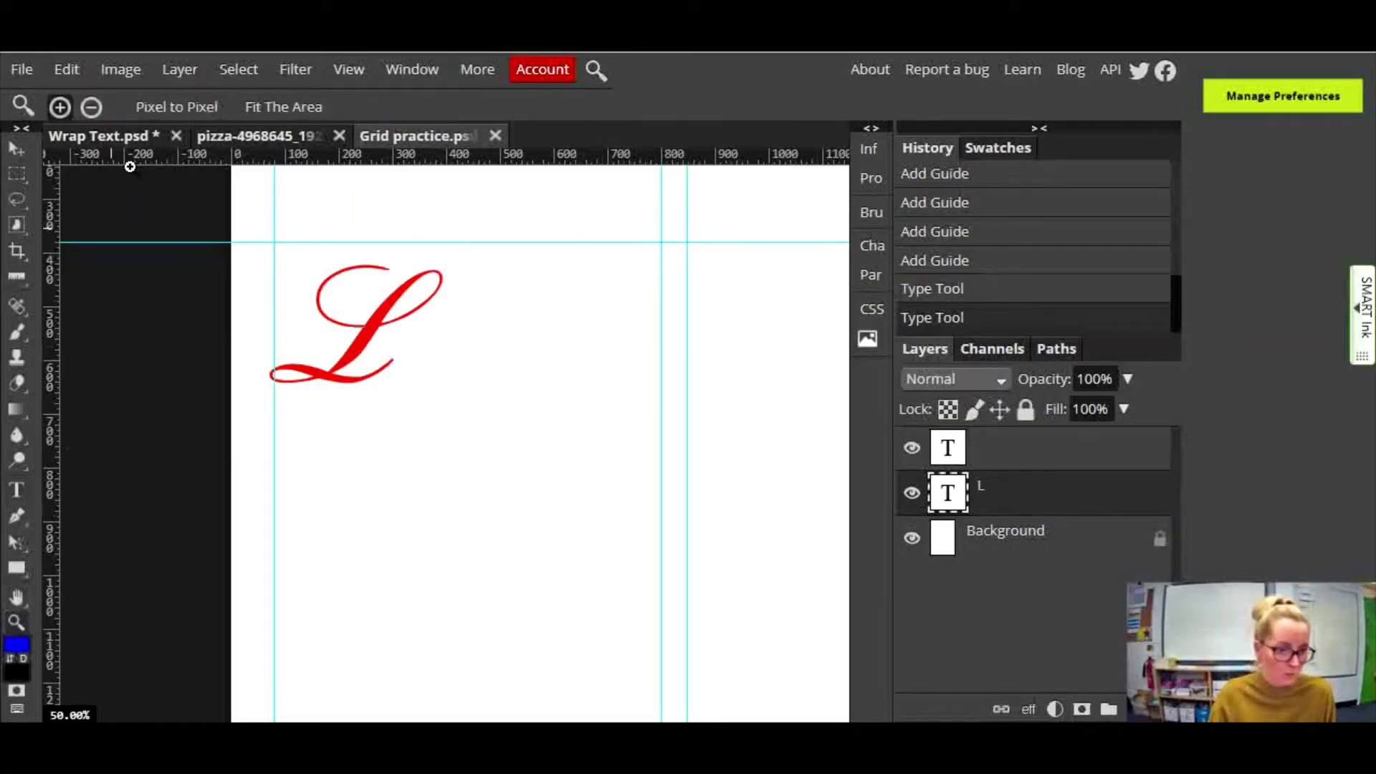
Zoom out to view the whole page, then zoom back in around the red L
left_click(91, 108)
left_click(480, 323)
left_click(488, 356)
left_click(544, 372)
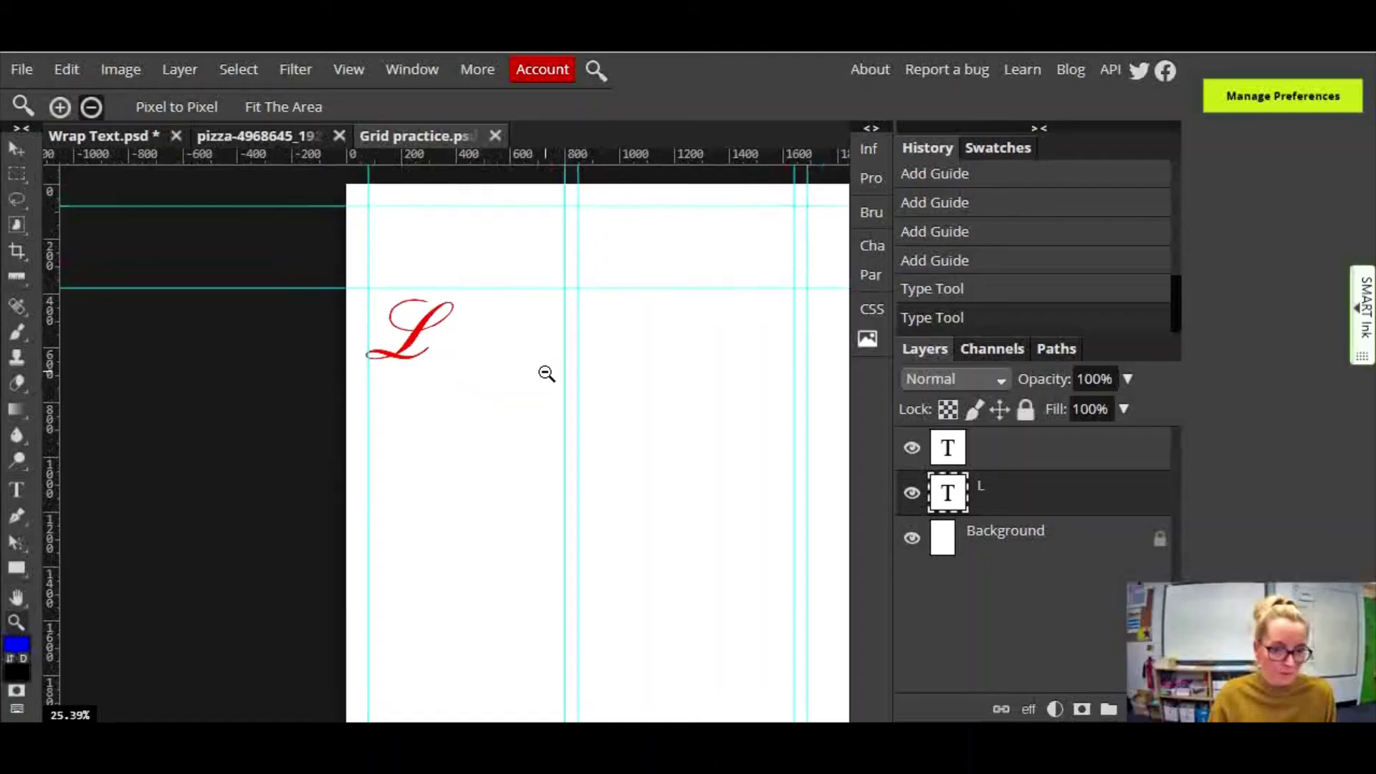
left_click(546, 375)
left_click(670, 475)
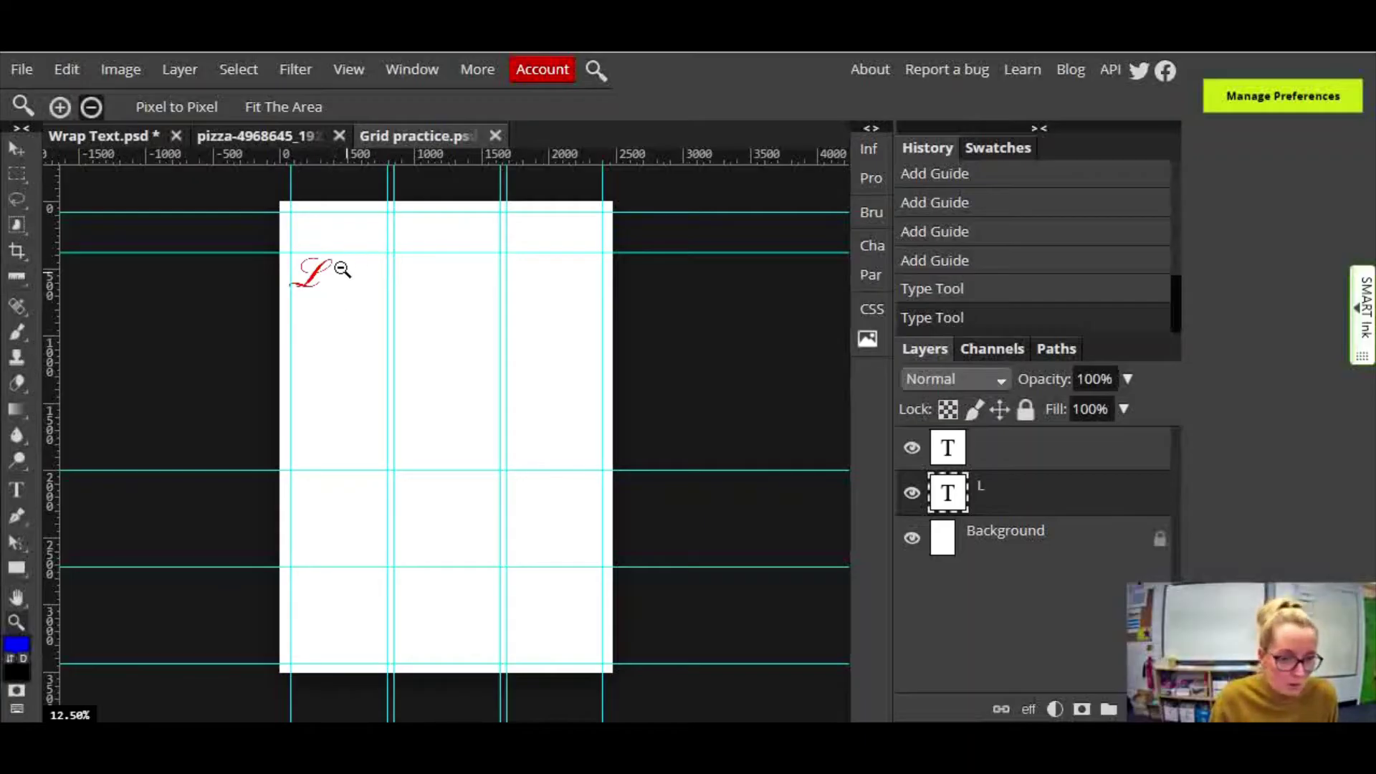
left_click(60, 107)
left_click(316, 276)
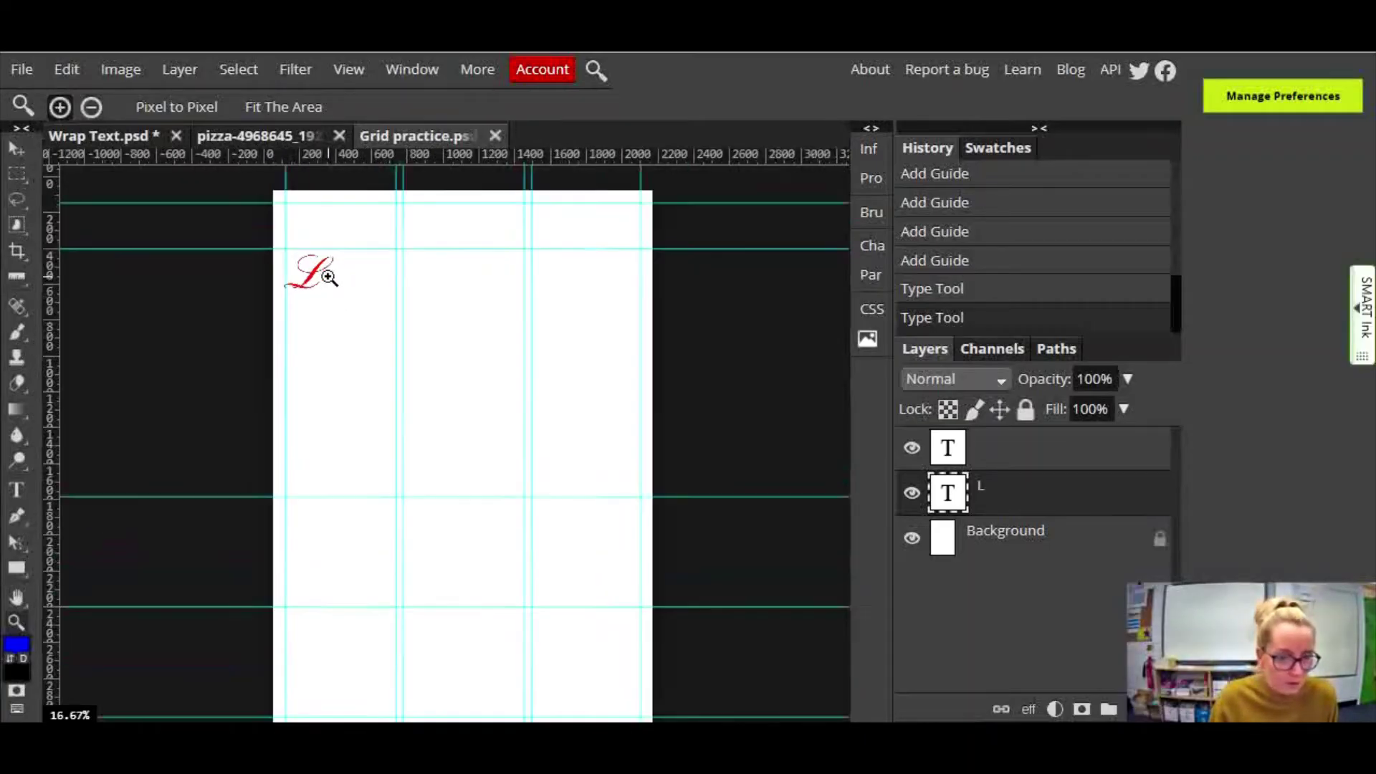
left_click(305, 270)
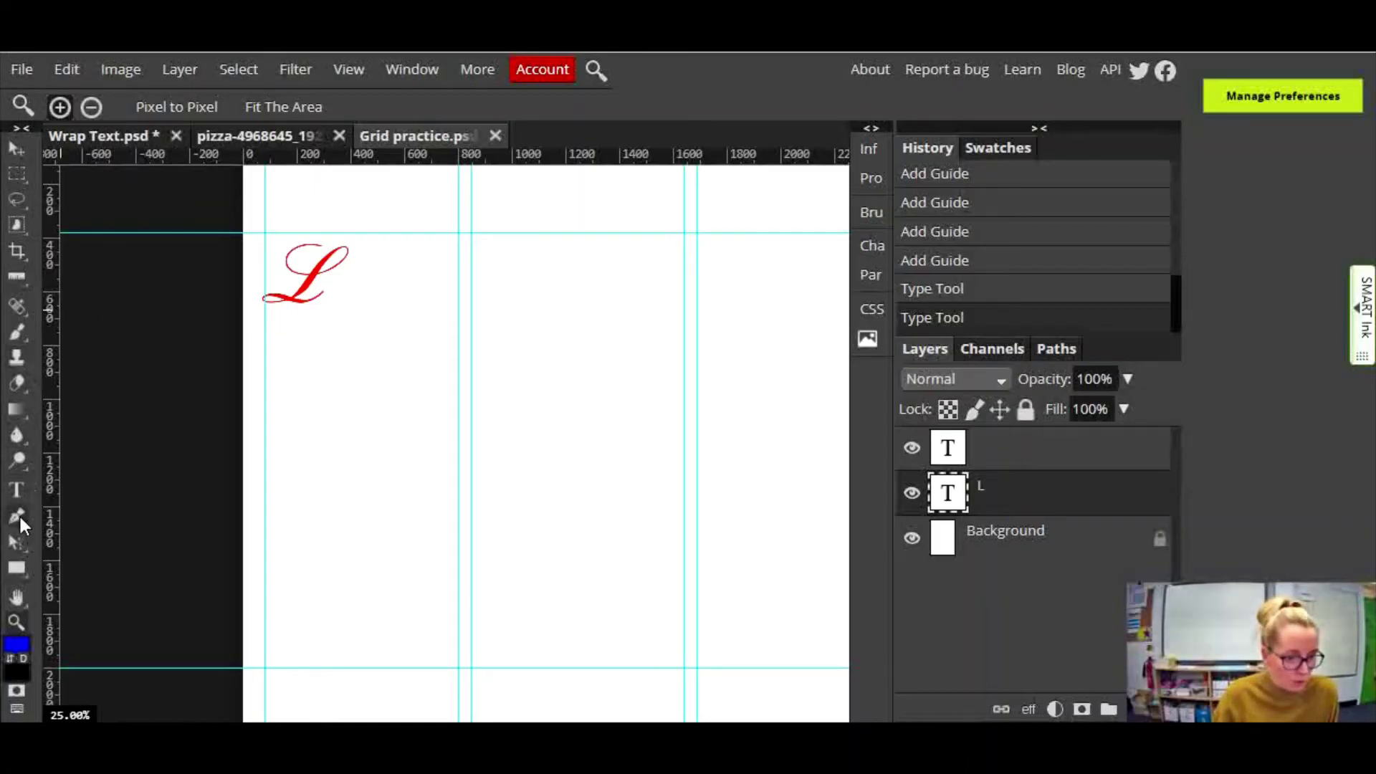
Choose the standard Pen tool with a solid red fill, then undo two stray anchor points
left_click_drag(12, 522, 119, 519)
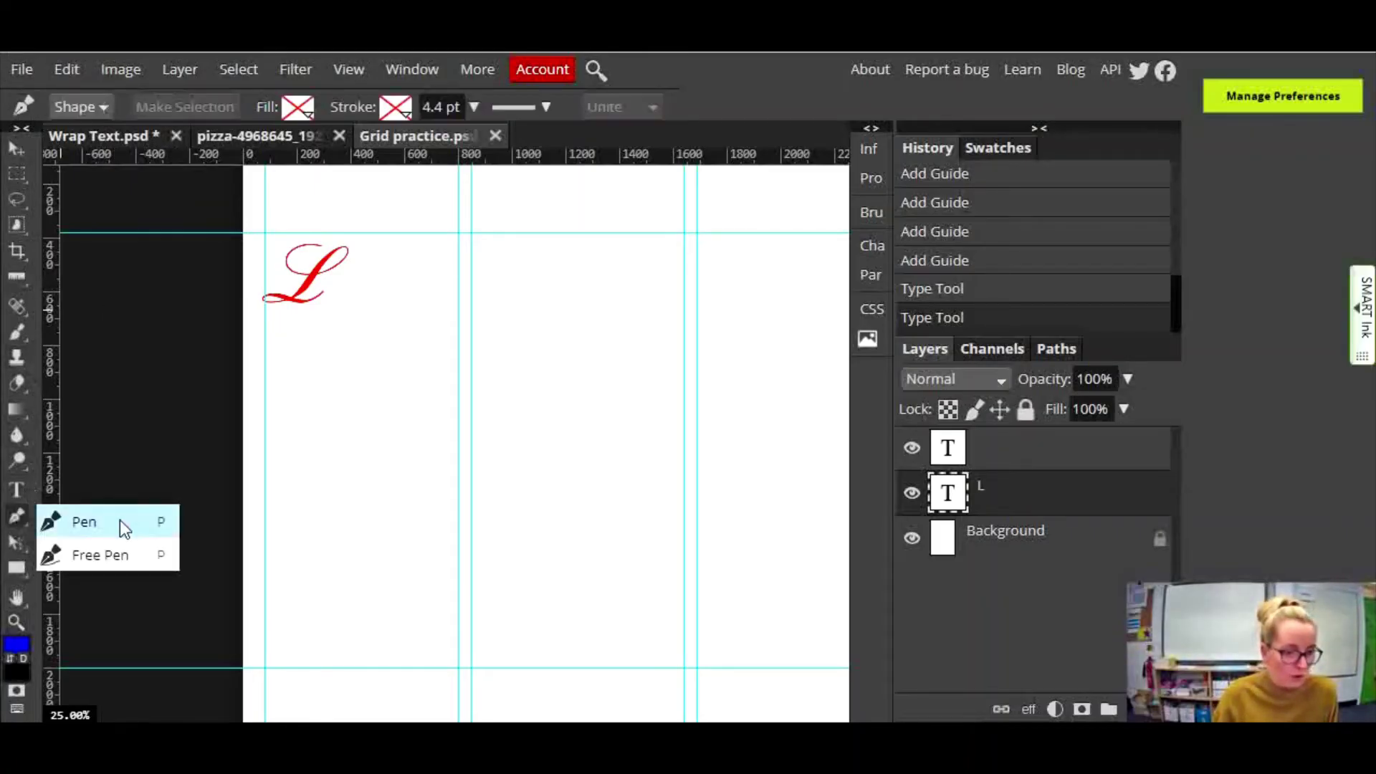
left_click(119, 526)
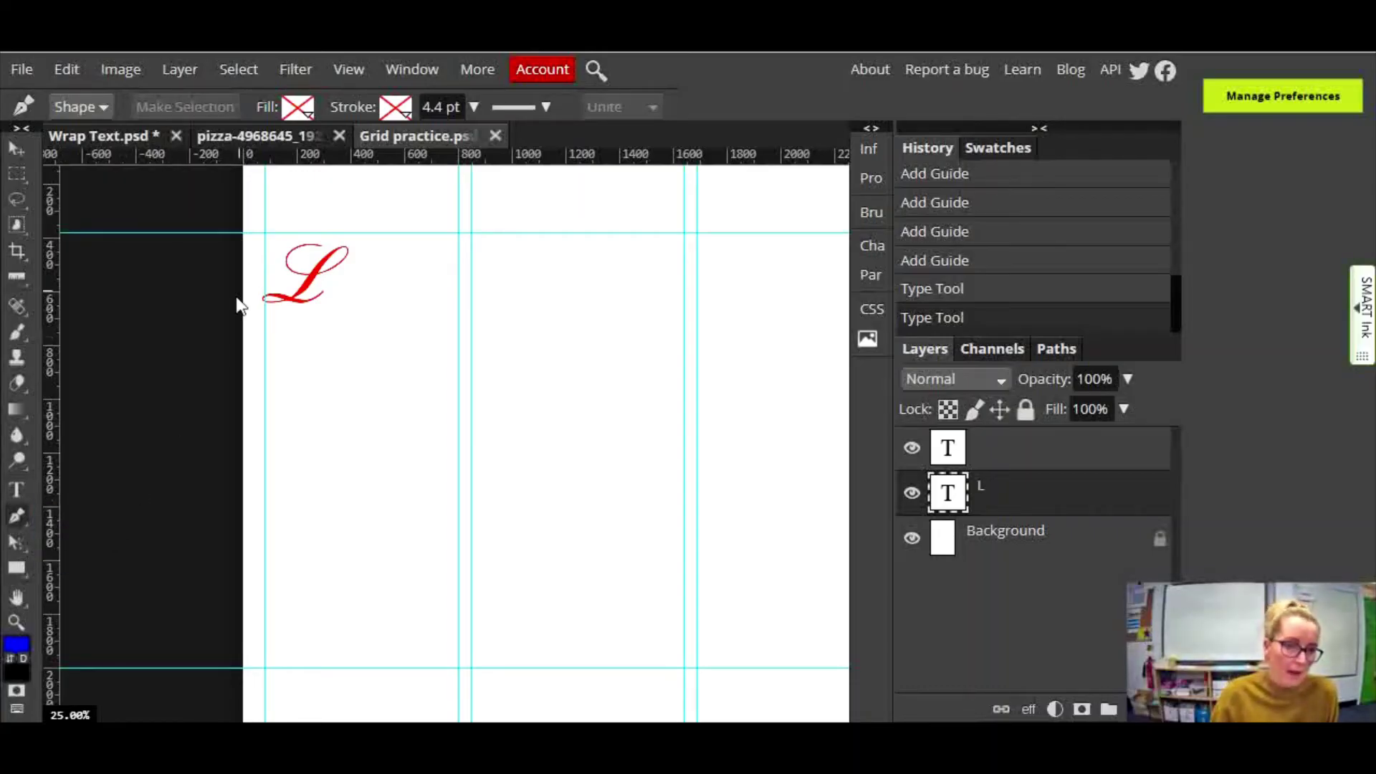
left_click(301, 109)
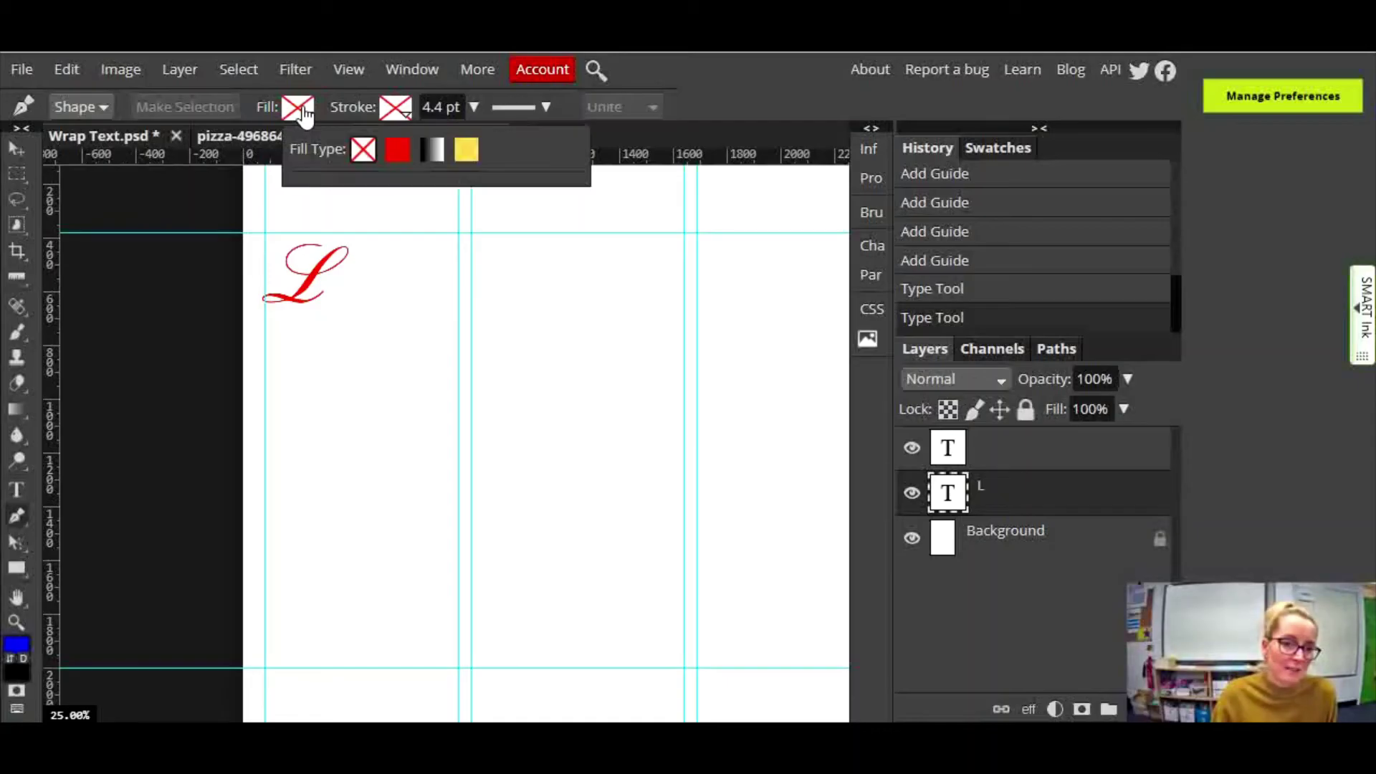
left_click(399, 155)
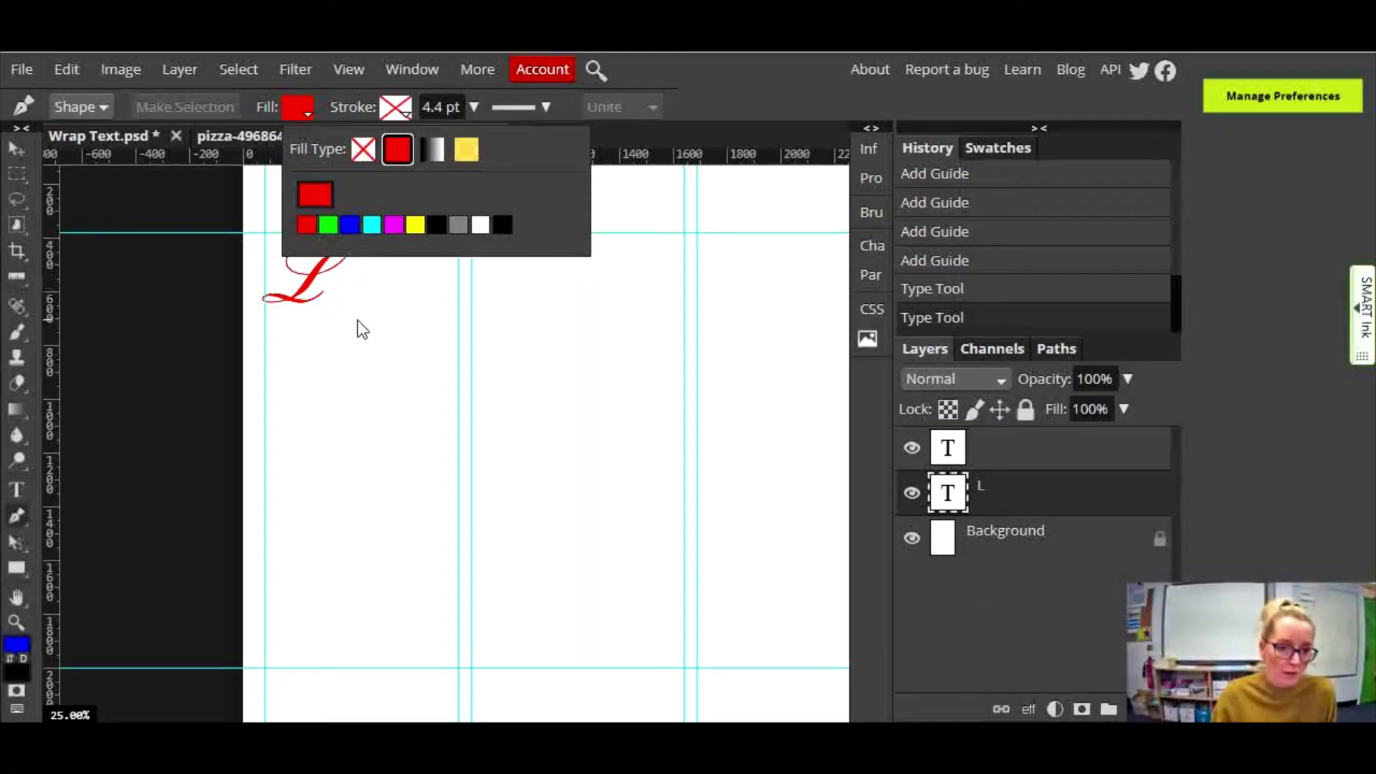
left_click(265, 331)
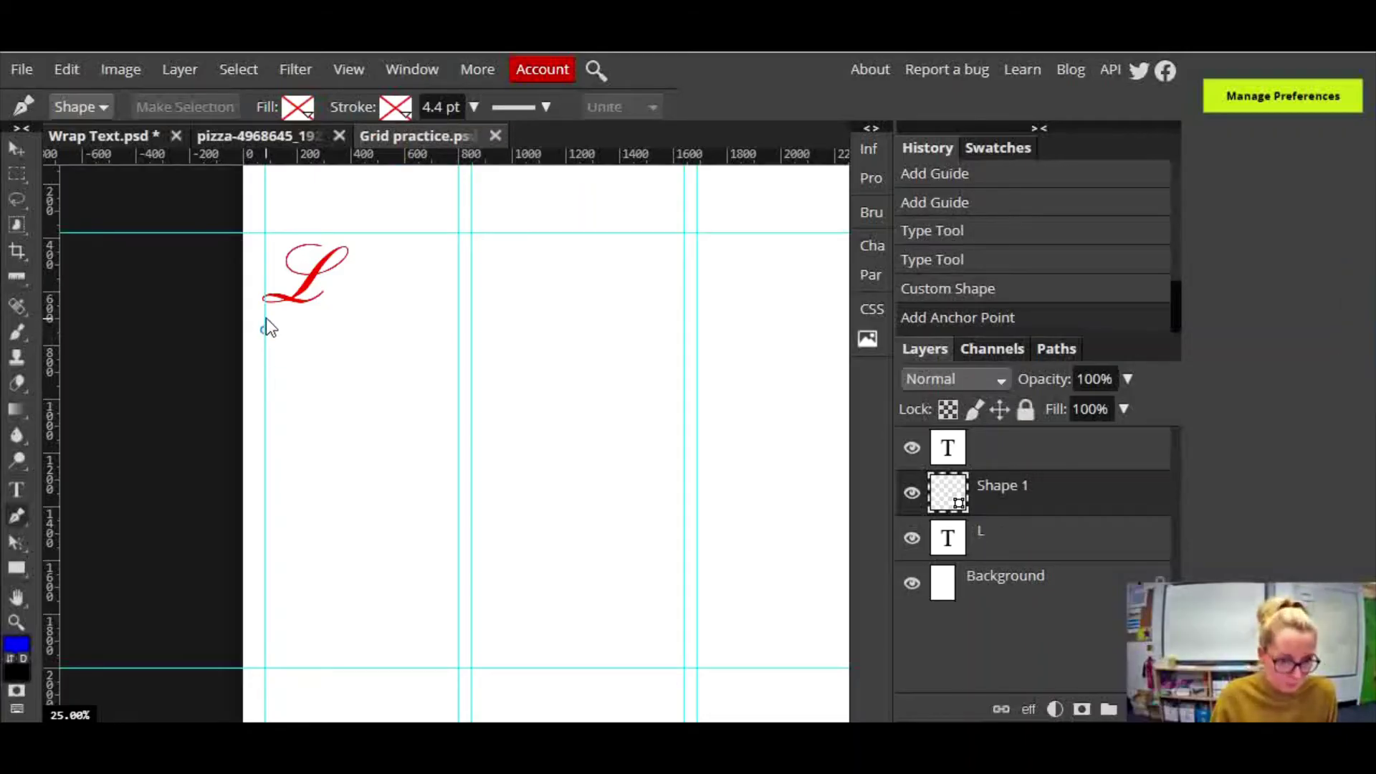
left_click(264, 318)
key("ctrl+z")
key("ctrl+z")
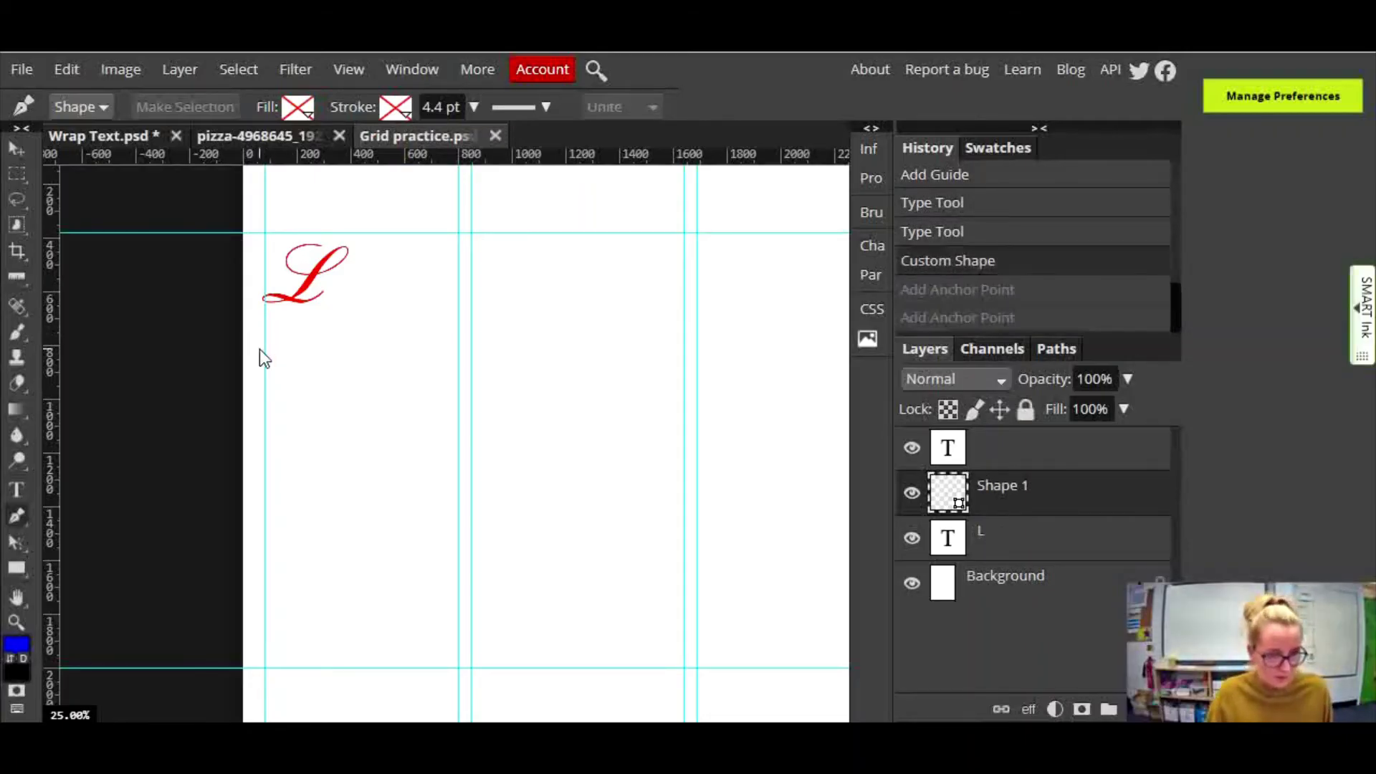
Place pen anchors along the top guide beside the L, the right guide, and the bottom guide
left_click(358, 232)
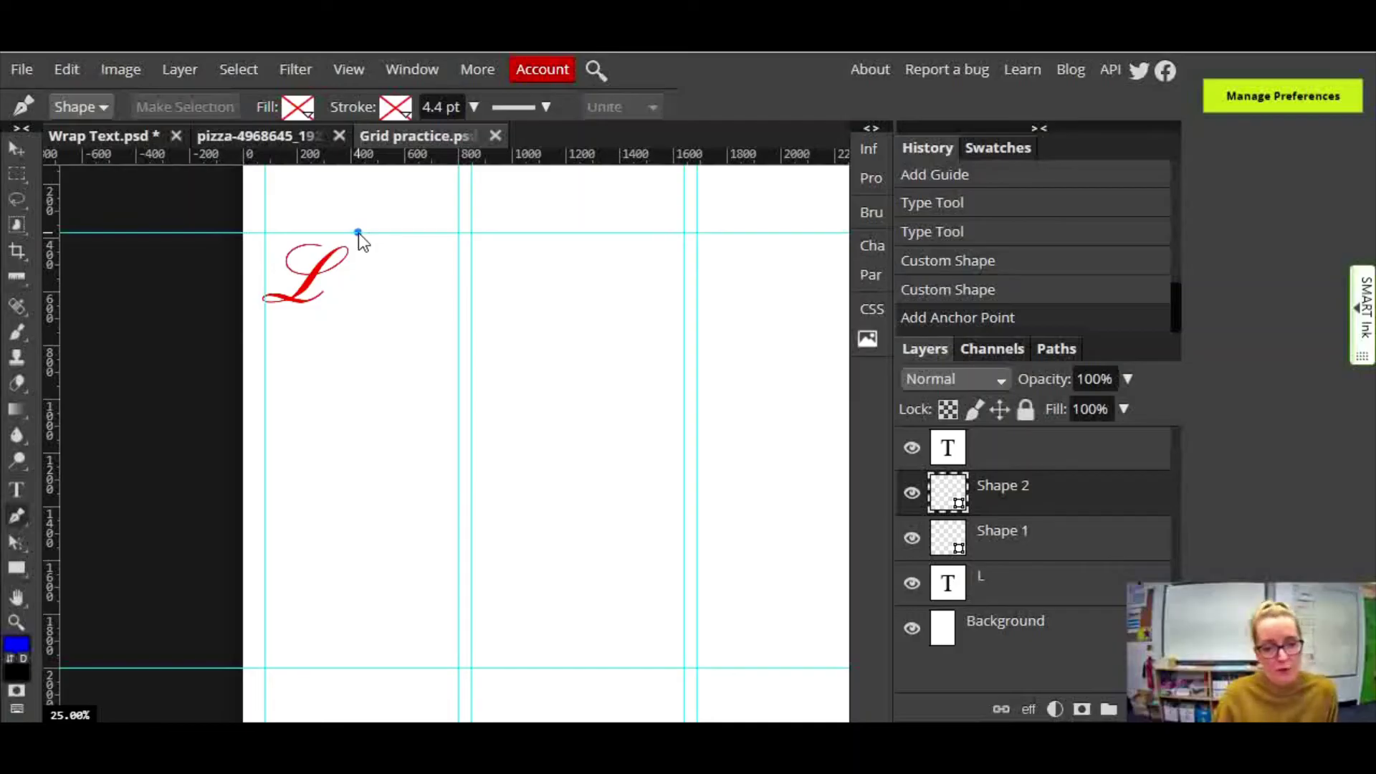
left_click(459, 233)
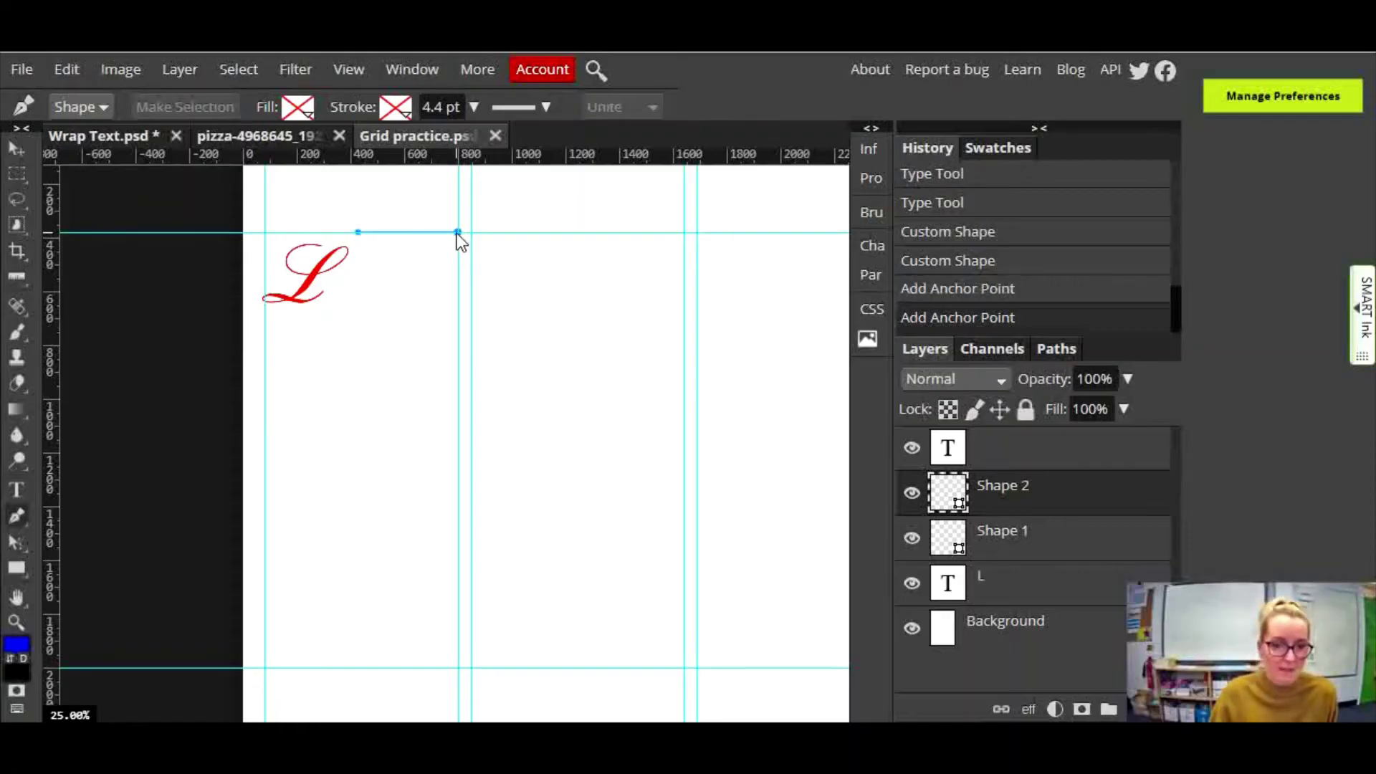
left_click(457, 668)
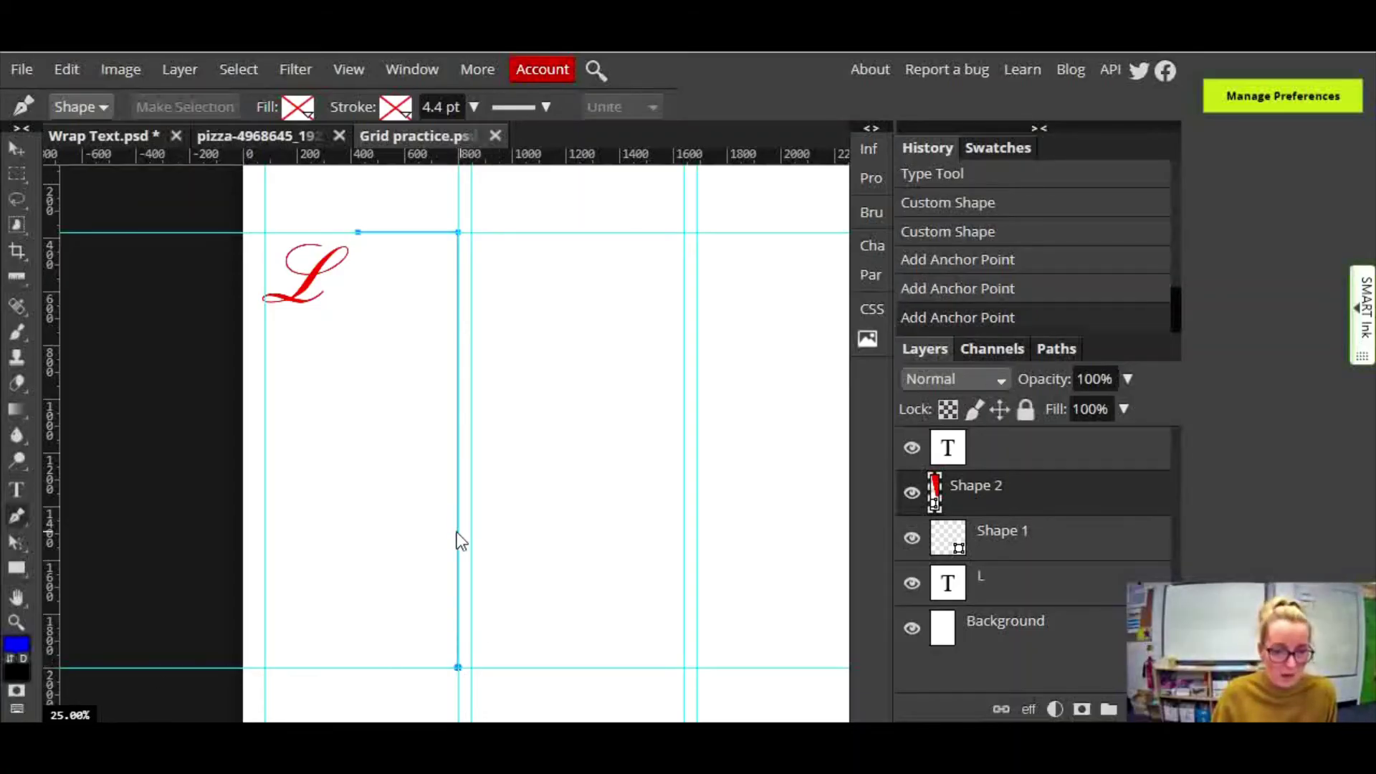
left_click(263, 668)
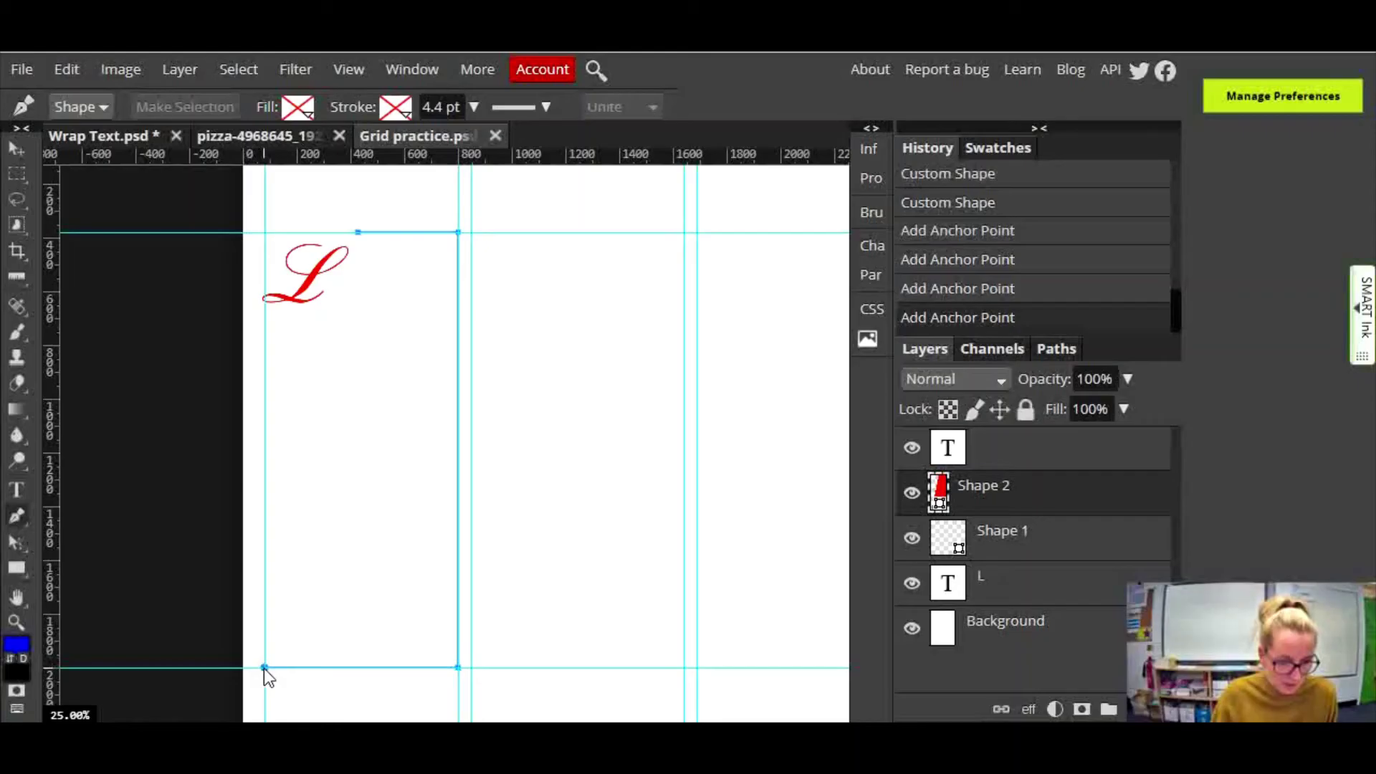
Trace up the left guide and around the L's curve, closing the path at the first anchor
left_click(264, 315)
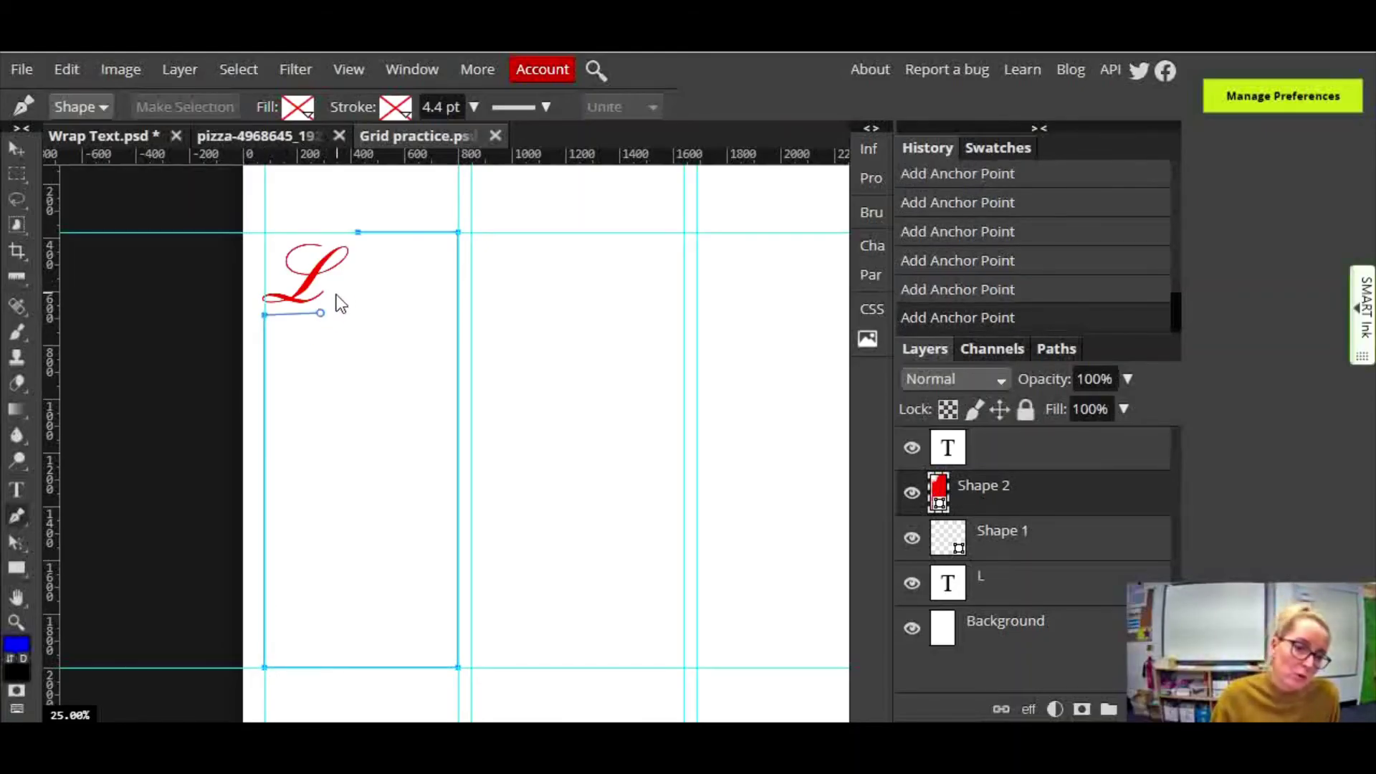
left_click(329, 301)
left_click(330, 287)
left_click(330, 279)
left_click(338, 274)
left_click(349, 266)
left_click(357, 255)
left_click(358, 246)
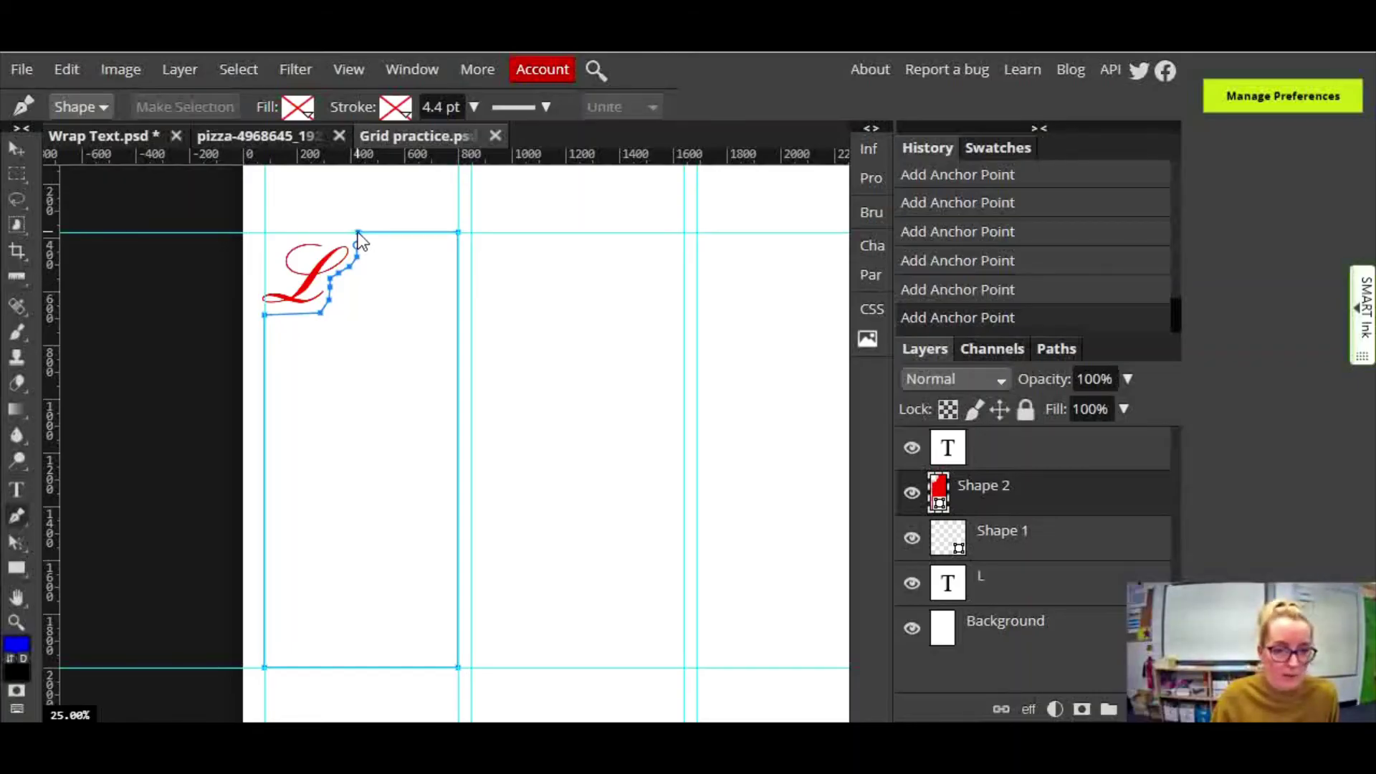
left_click(358, 232)
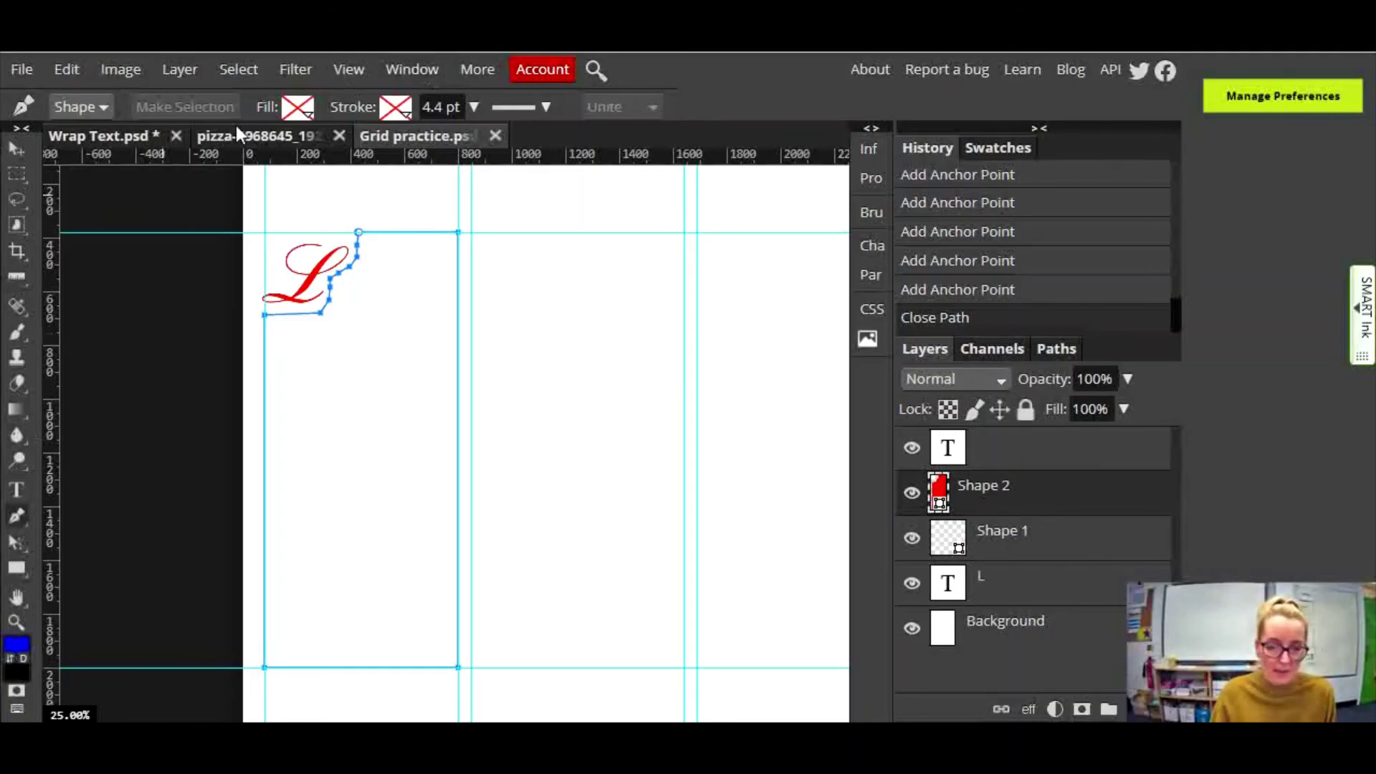
Create an area text box inside the drawn shape with size 50 px
left_click(16, 493)
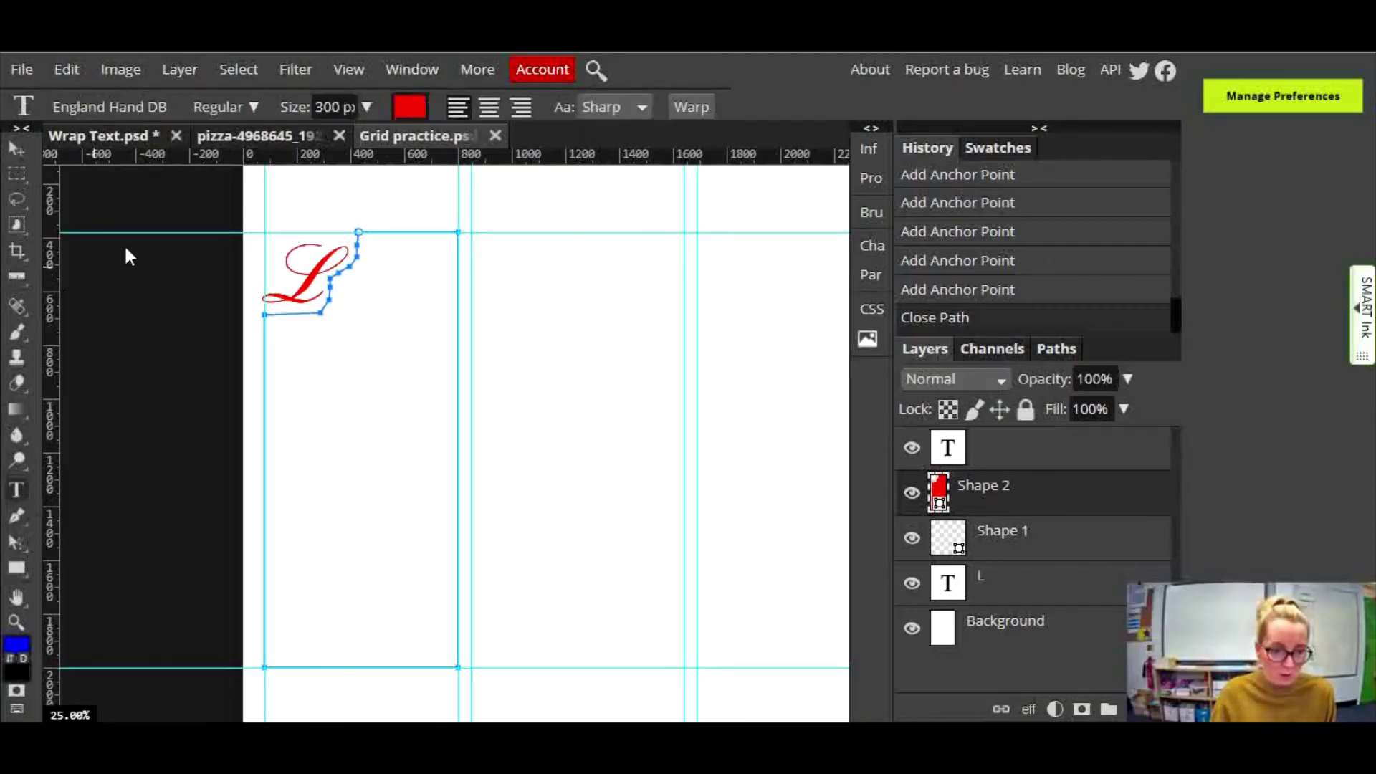
left_click(371, 247)
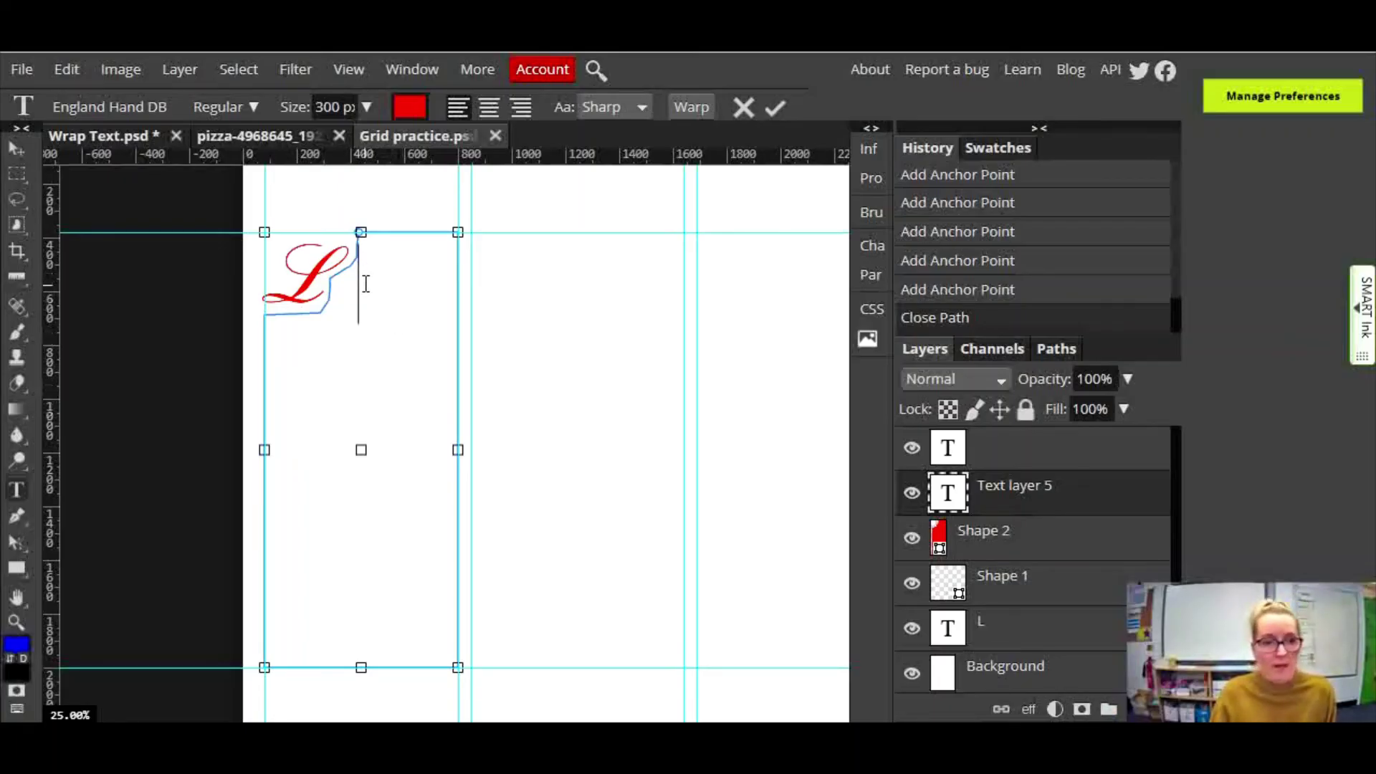
left_click(326, 106)
type("50")
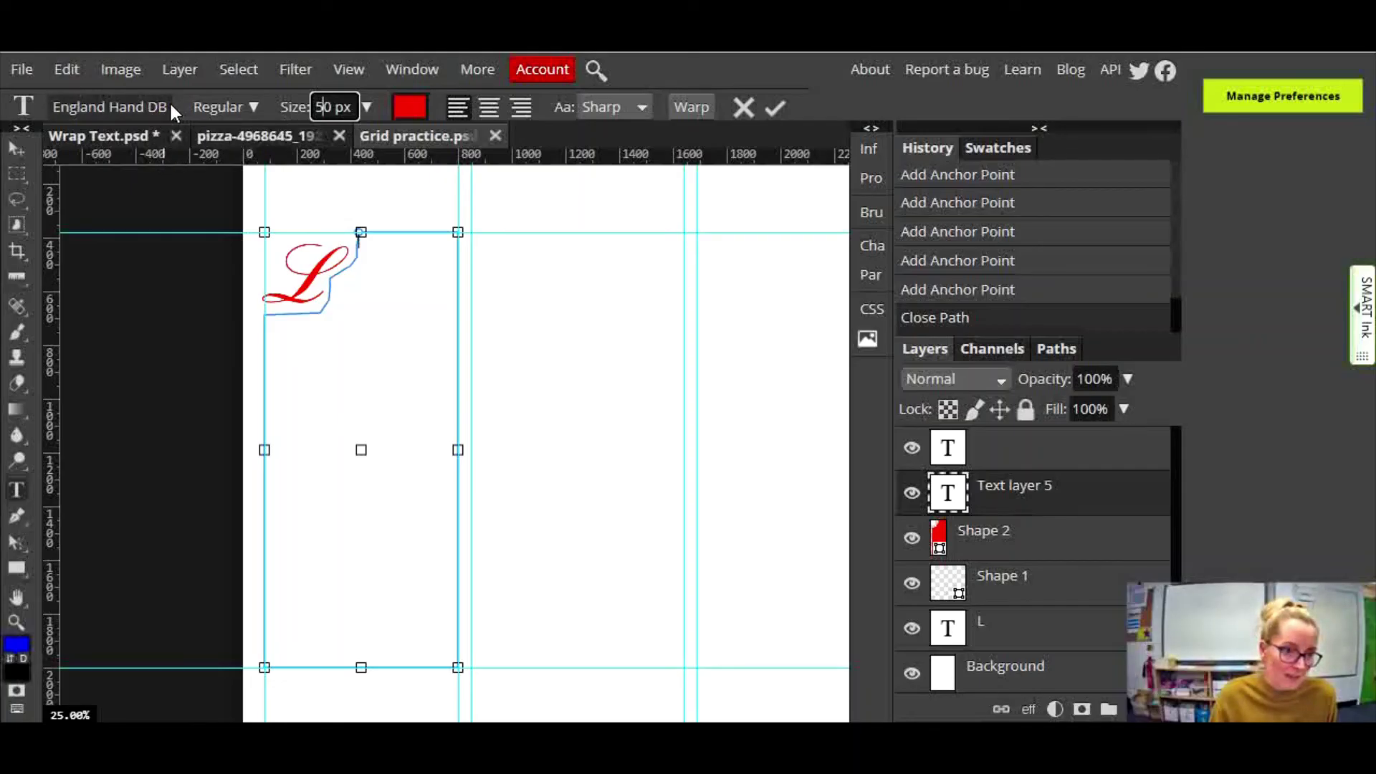
Switch the font to Enigmatic and paste the lorem ipsum text into the shape
left_click(144, 112)
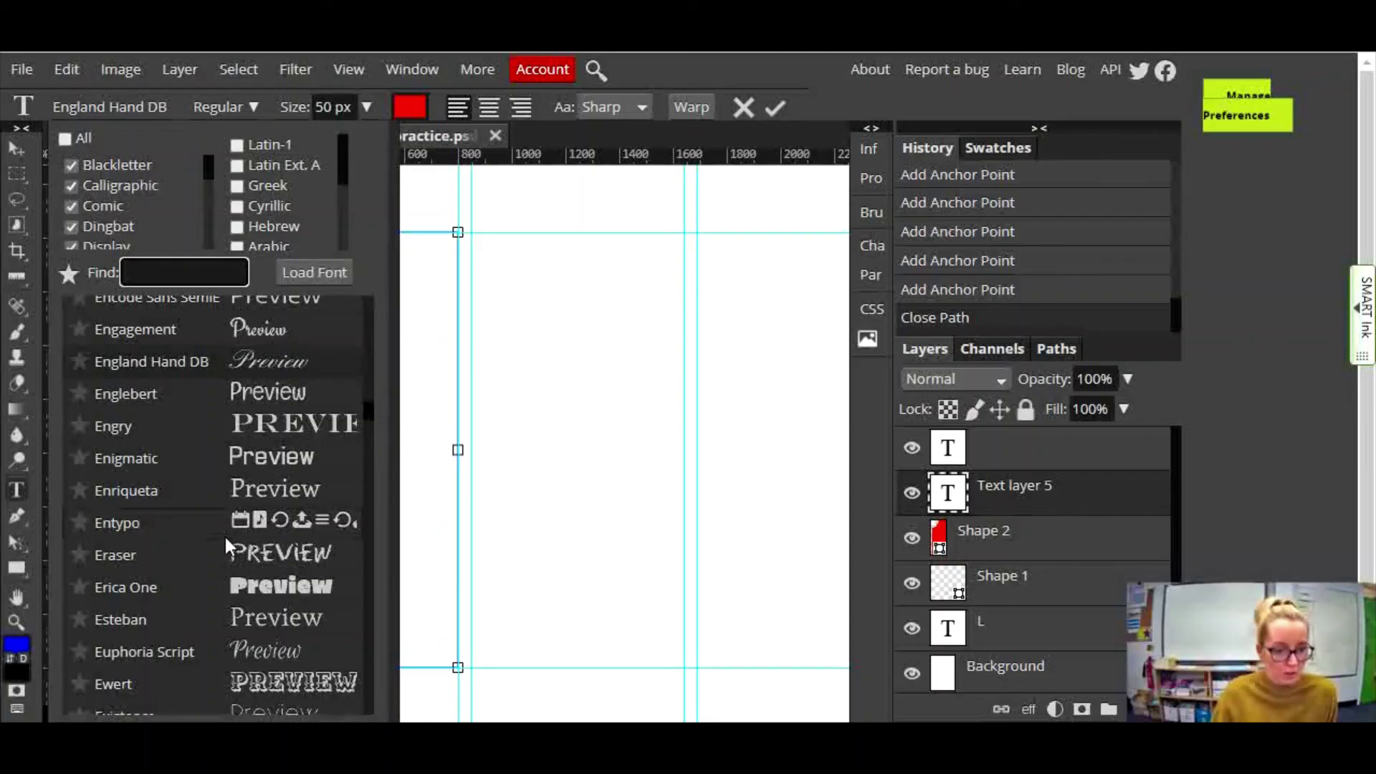
left_click(260, 463)
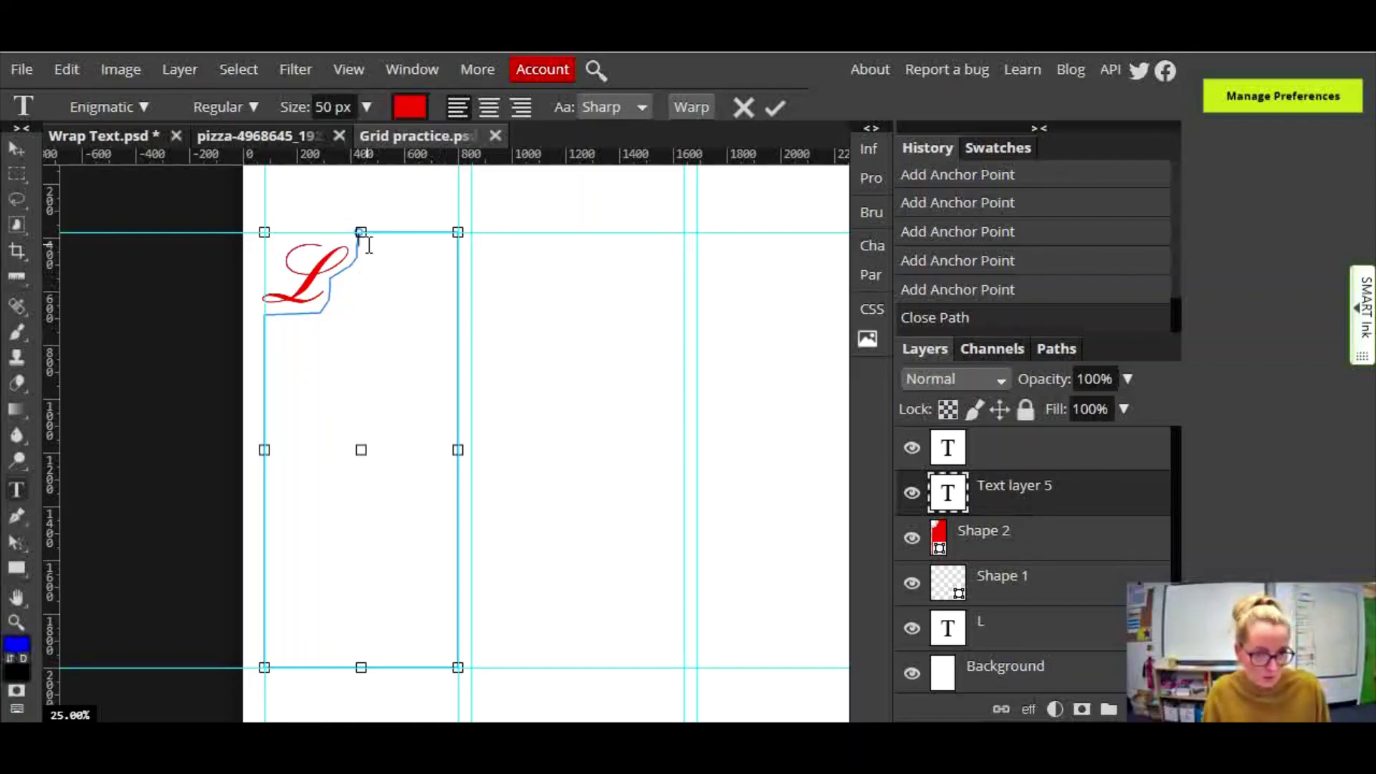
key("ctrl+v")
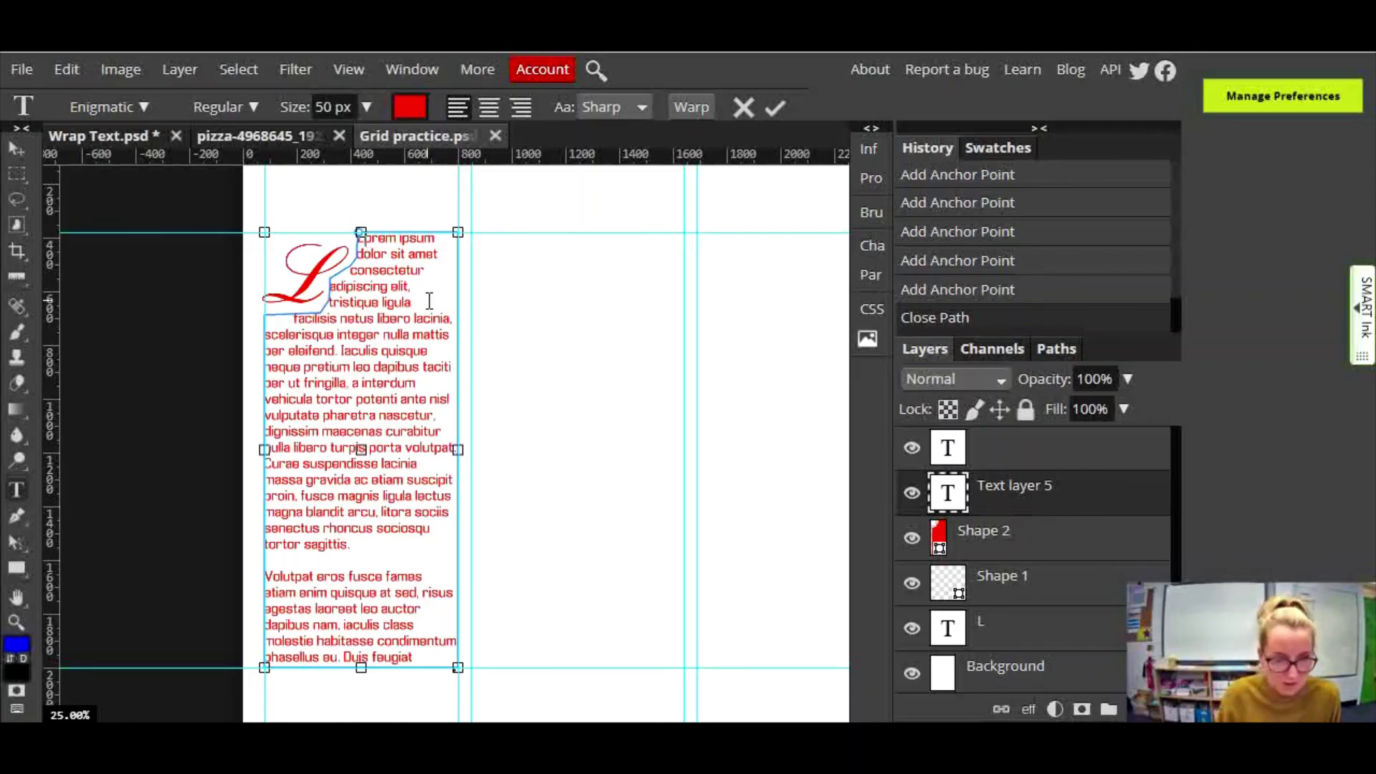
Delete the leading L of the red lorem ipsum text, then commit it via the Shape 1 layer
key("Delete")
key("Delete")
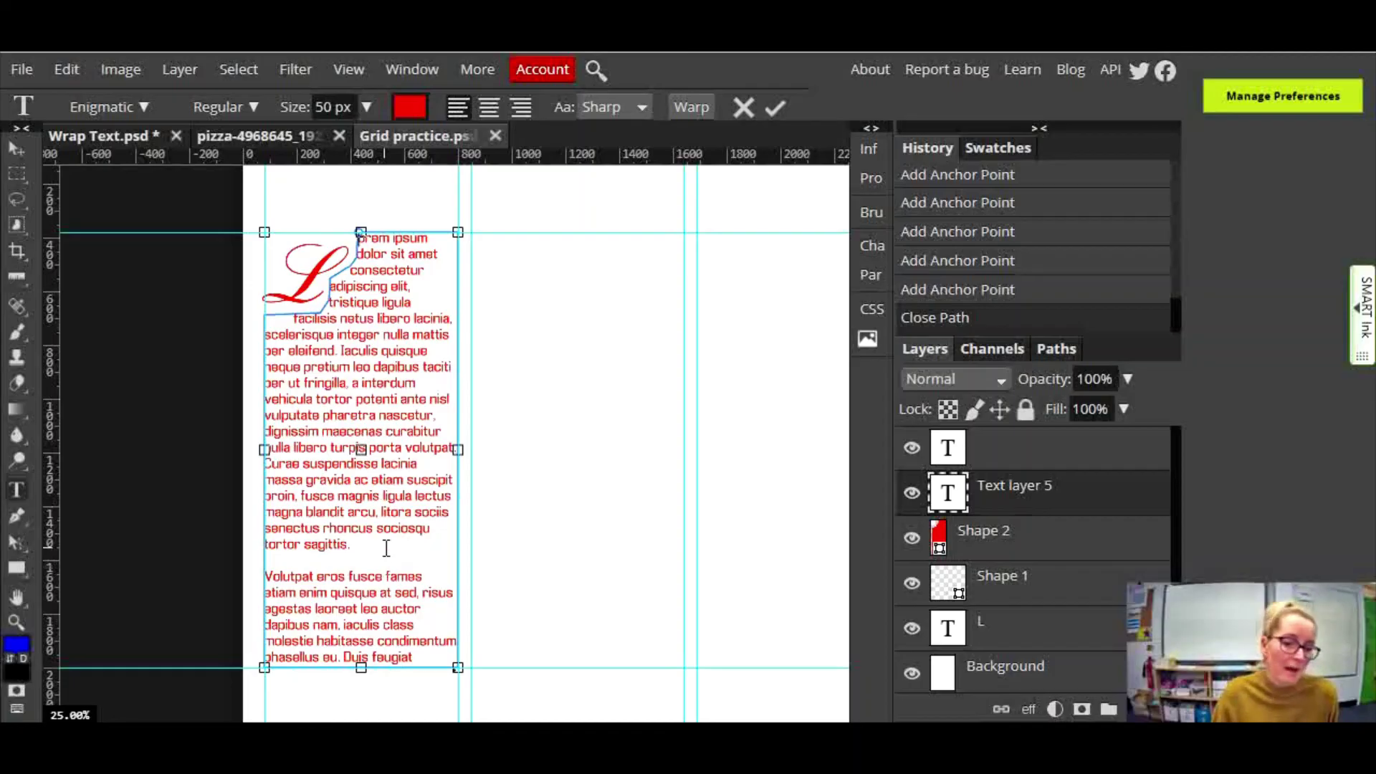
left_click(1054, 586)
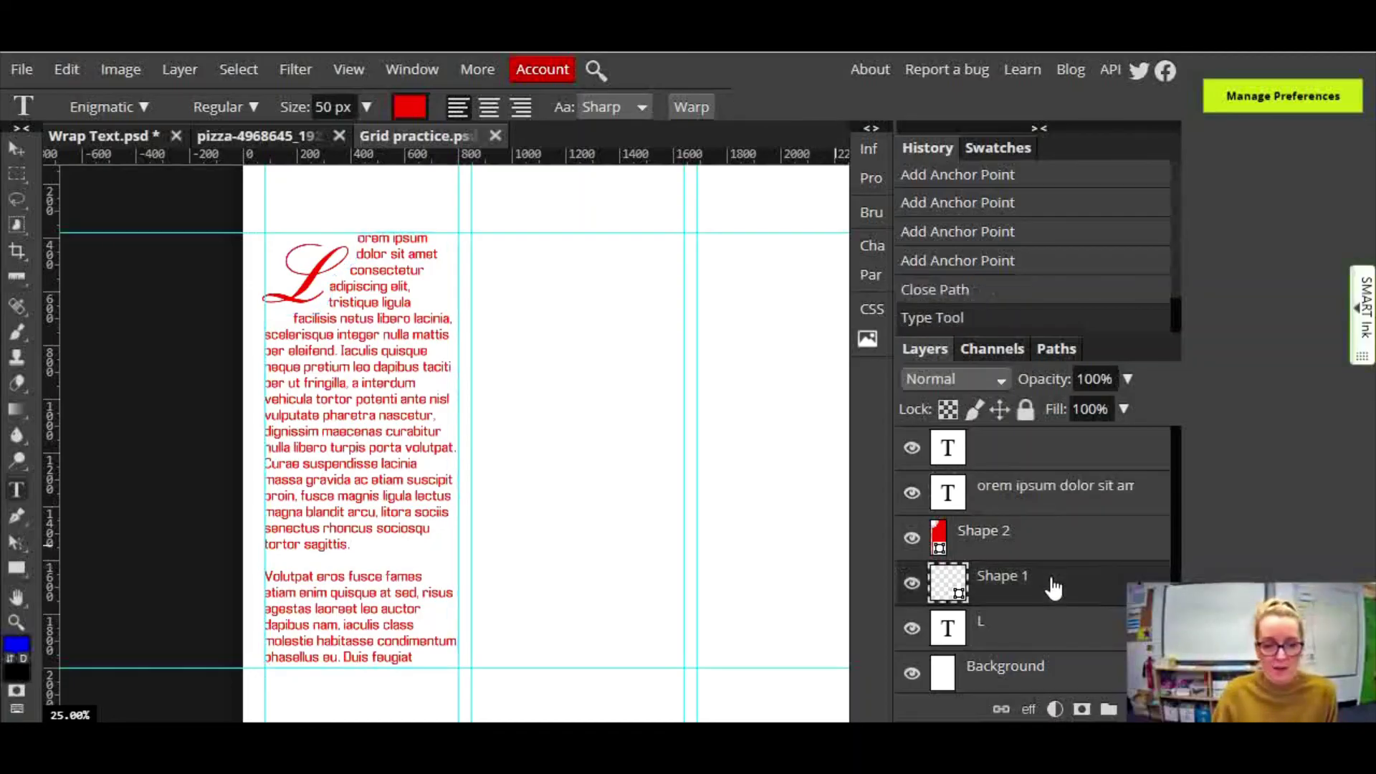